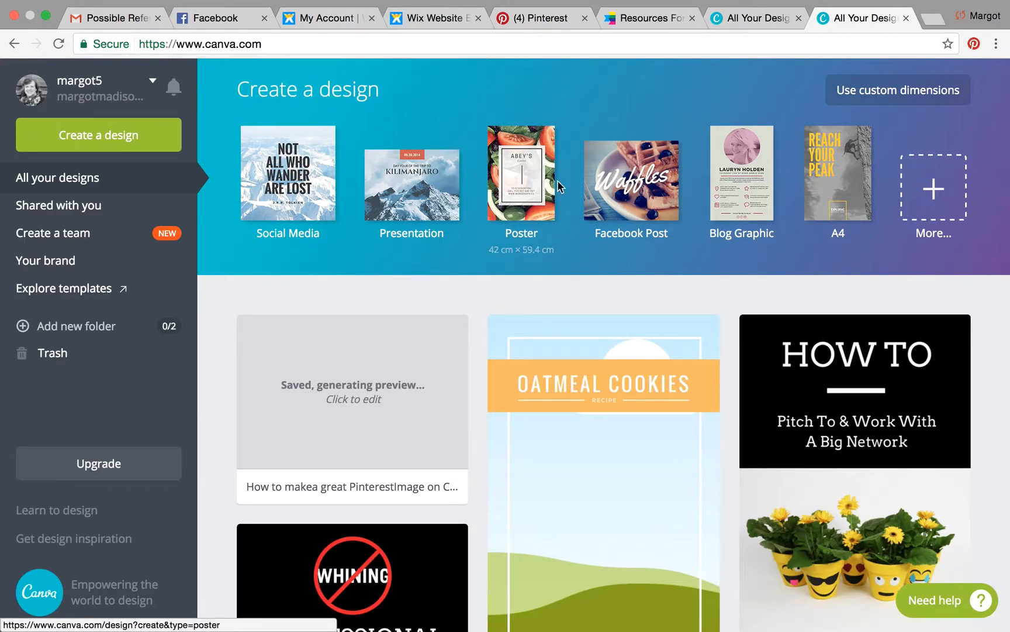
Step: Create a new blank design of the Pinterest Graphic type from the social media post formats
left_click(934, 193)
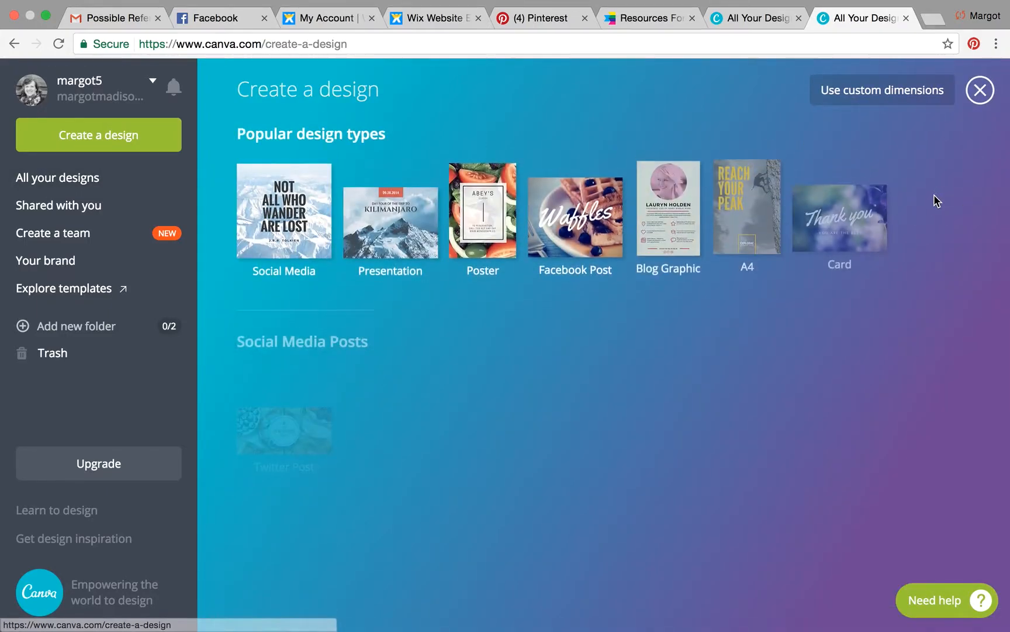
scroll(838, 325, "down", 1)
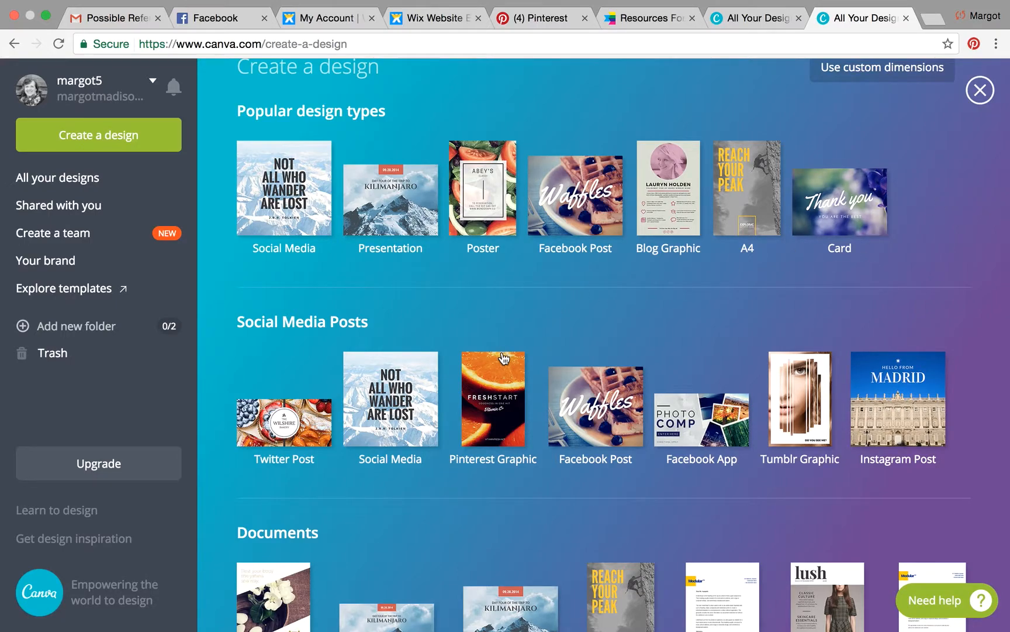
left_click(497, 418)
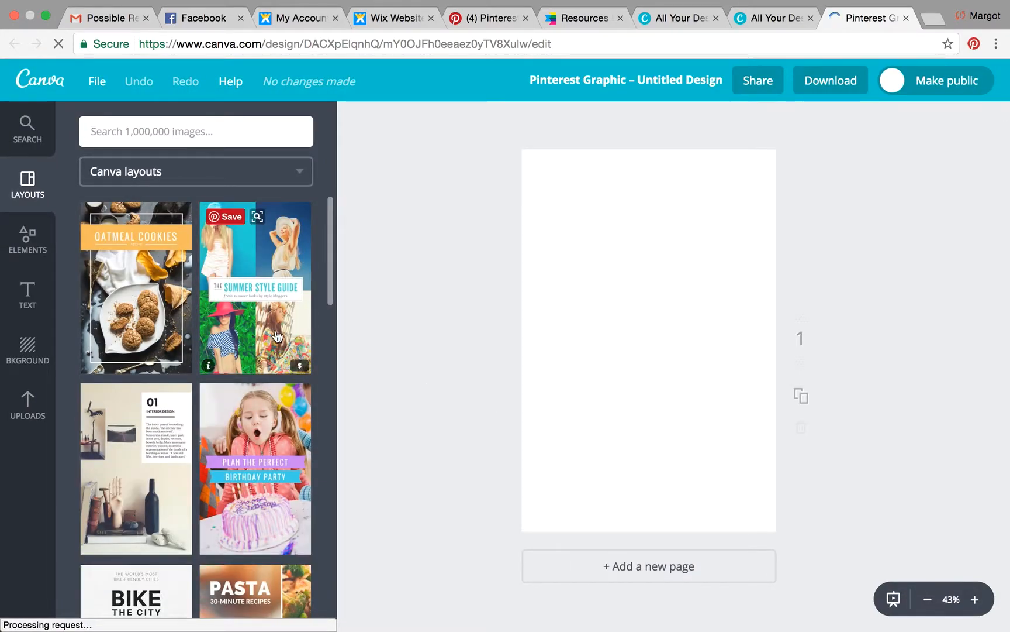
Step: Look through the ready-made Canva layouts available for the Pinterest graphic
scroll(277, 335, "down", 3)
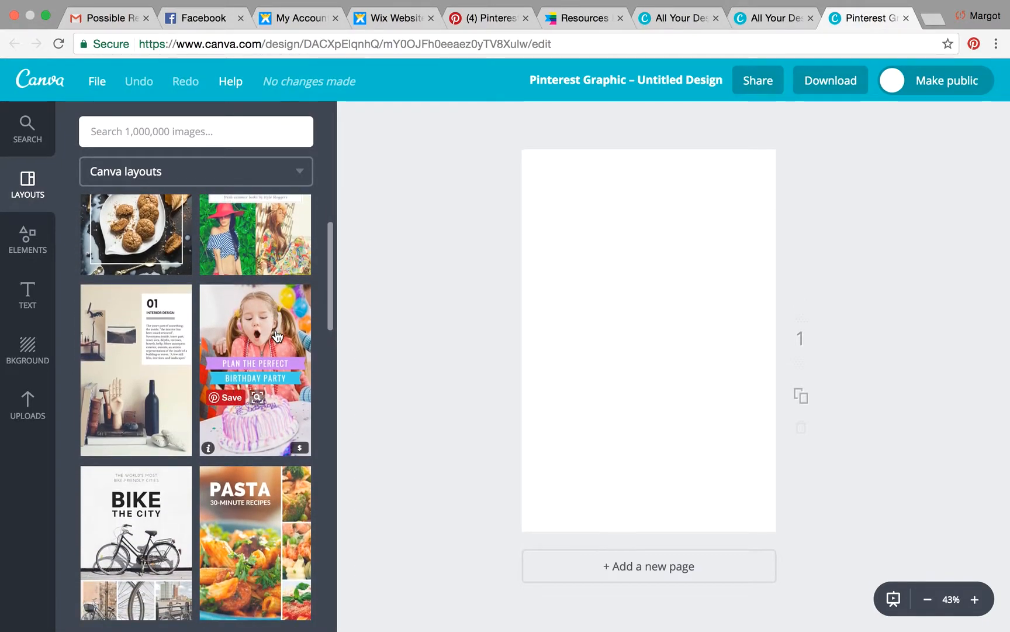
scroll(277, 336, "down", 2)
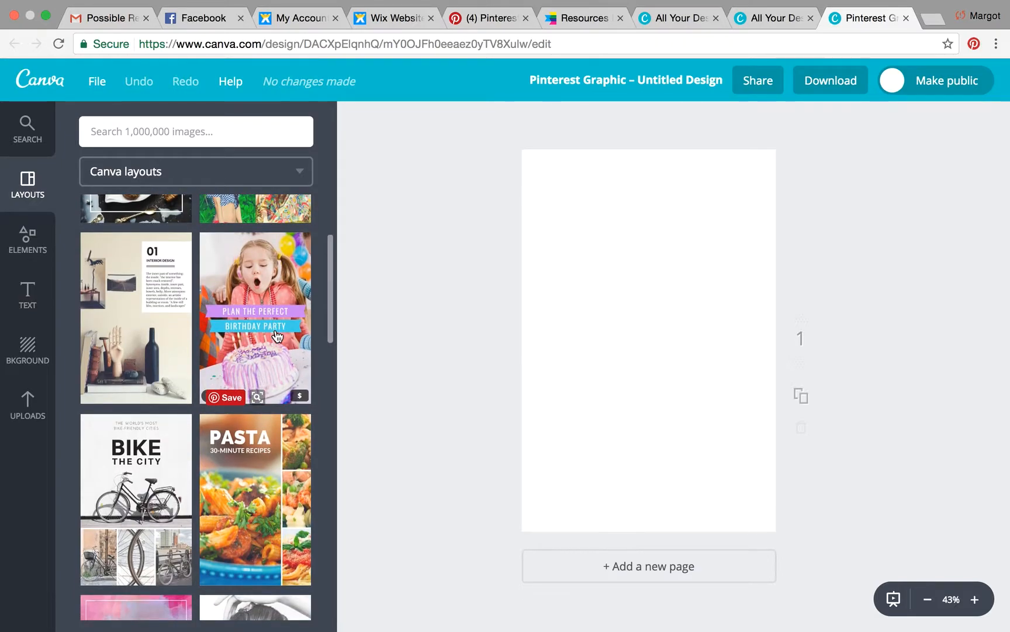
scroll(277, 335, "down", 1)
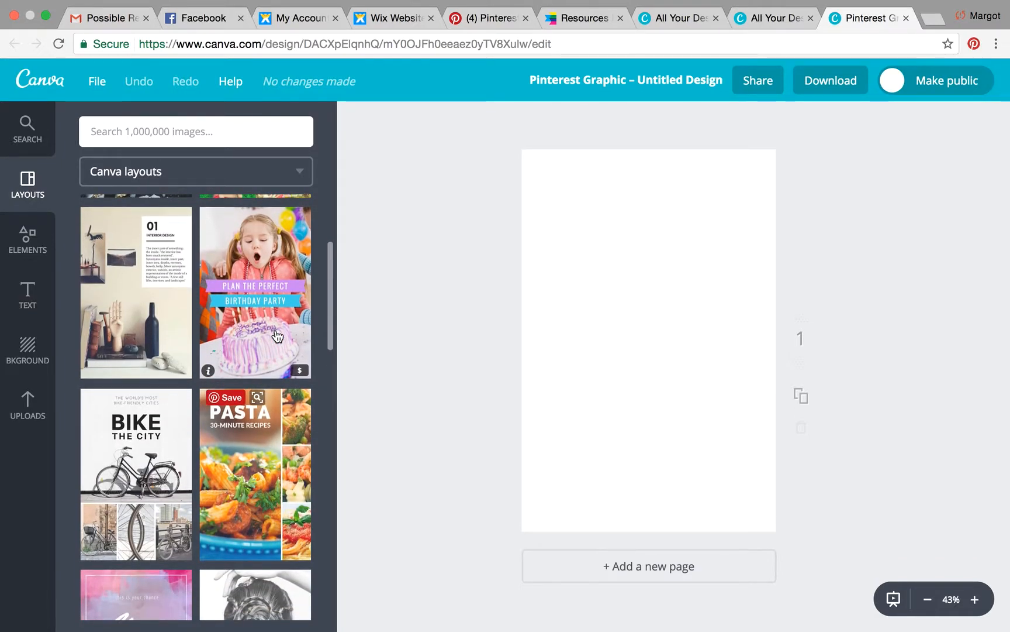
scroll(278, 336, "down", 2)
scroll(277, 336, "down", 2)
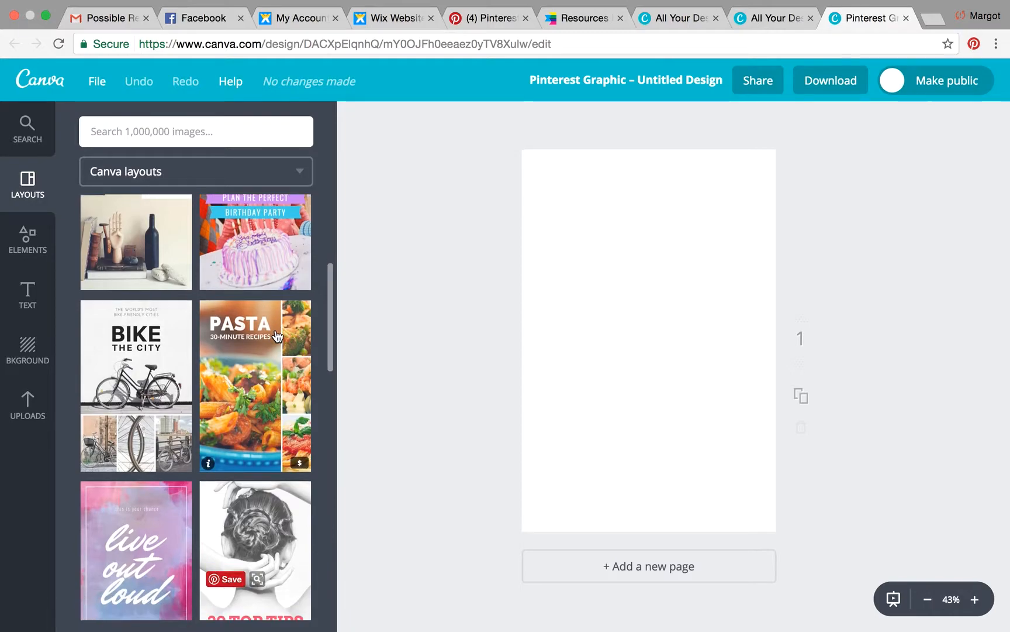
scroll(277, 335, "down", 2)
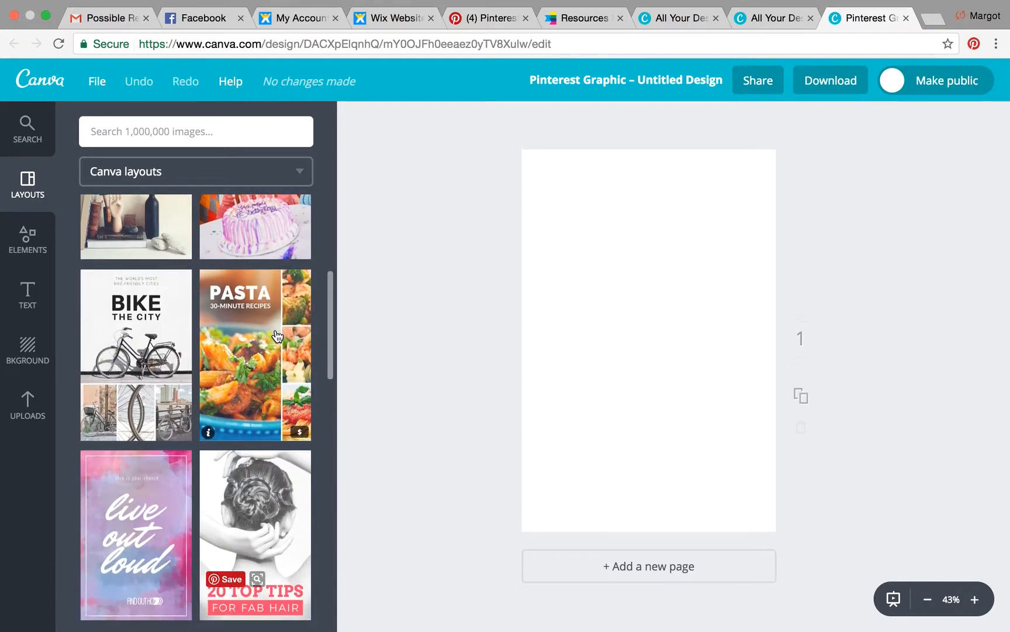
scroll(277, 335, "down", 4)
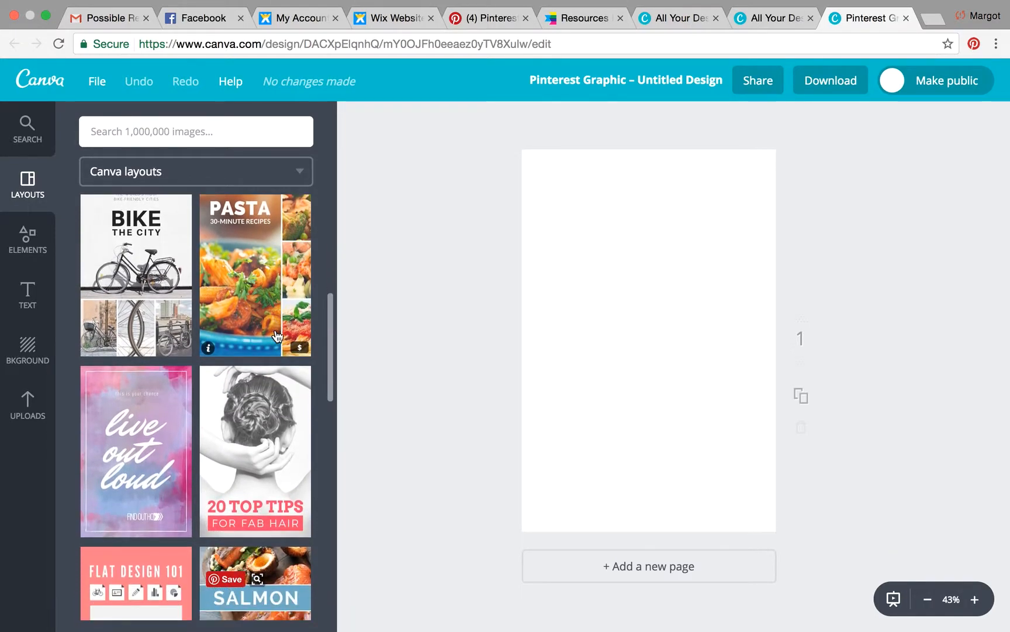
scroll(277, 335, "down", 4)
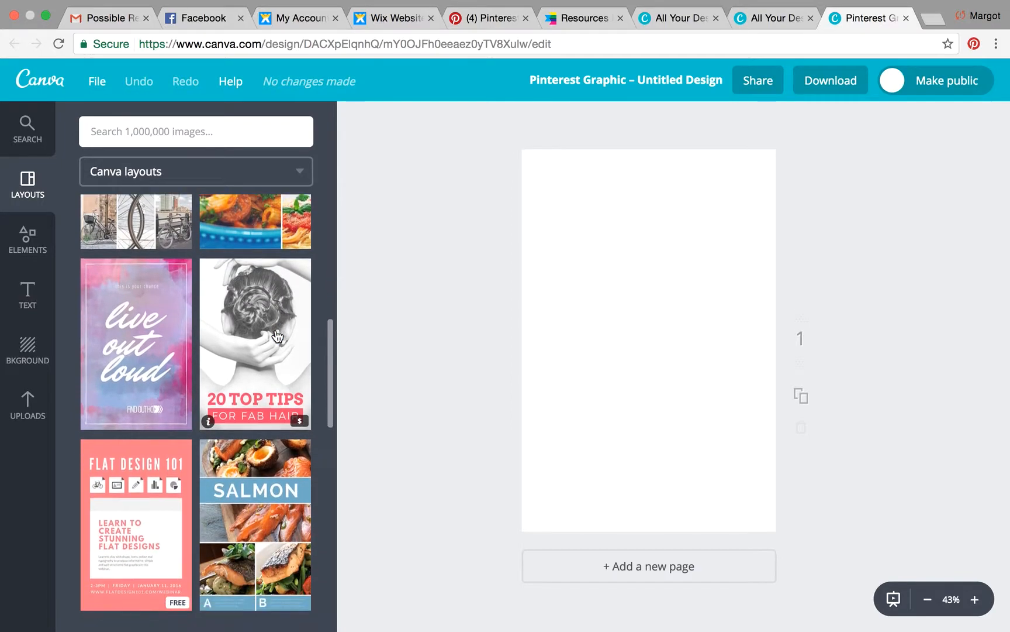
scroll(276, 335, "down", 2)
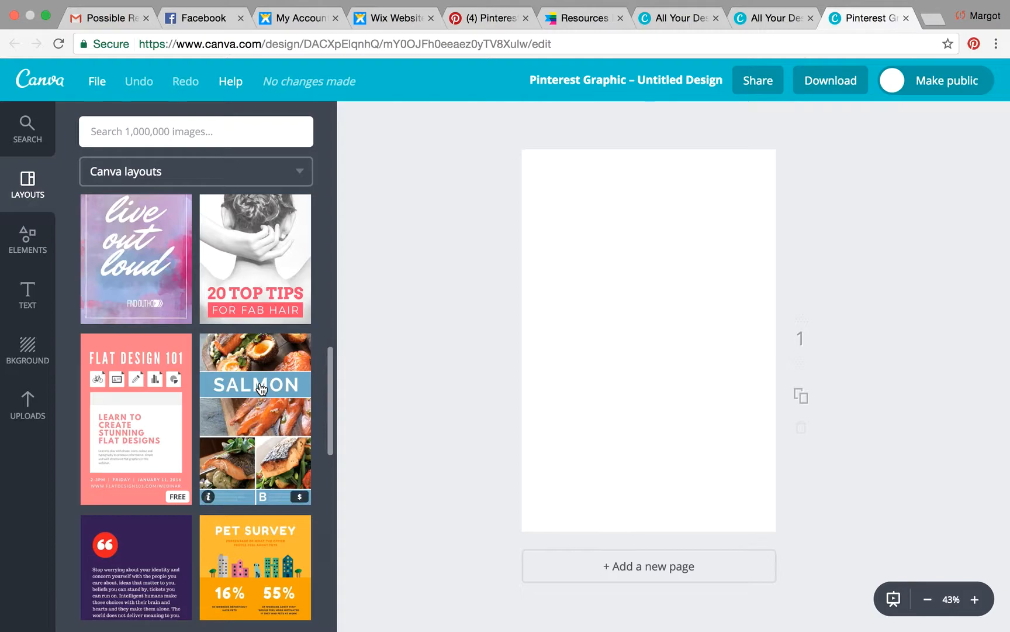
scroll(259, 383, "down", 4)
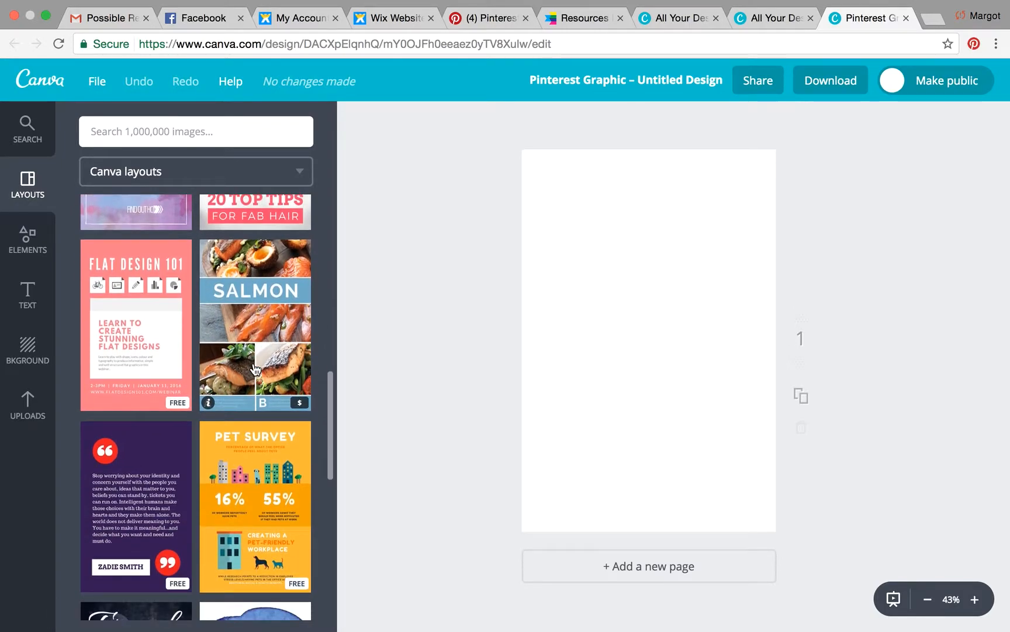
scroll(256, 368, "down", 10)
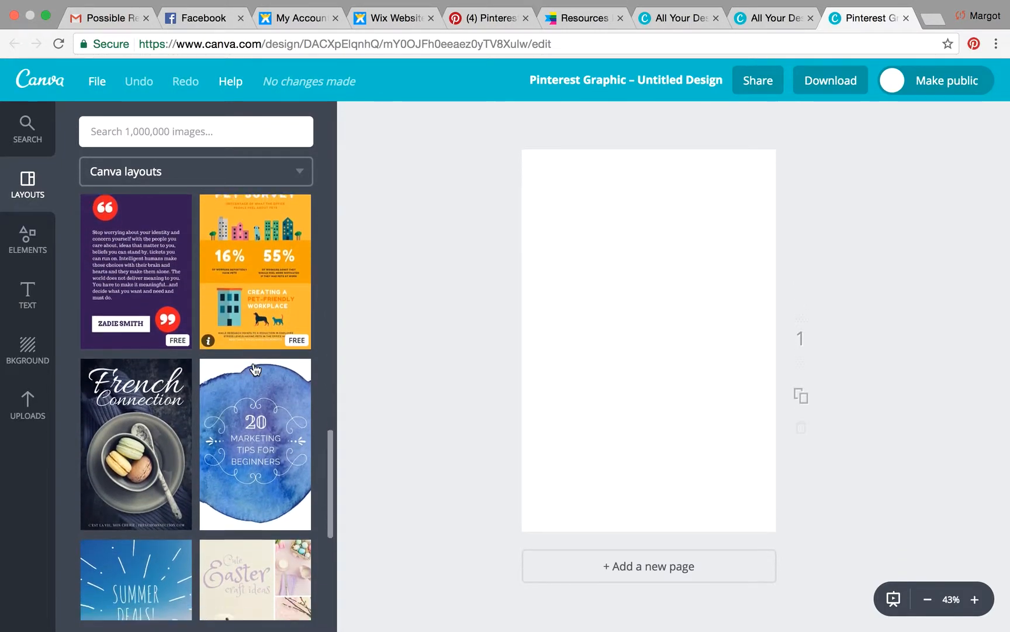
scroll(256, 368, "down", 5)
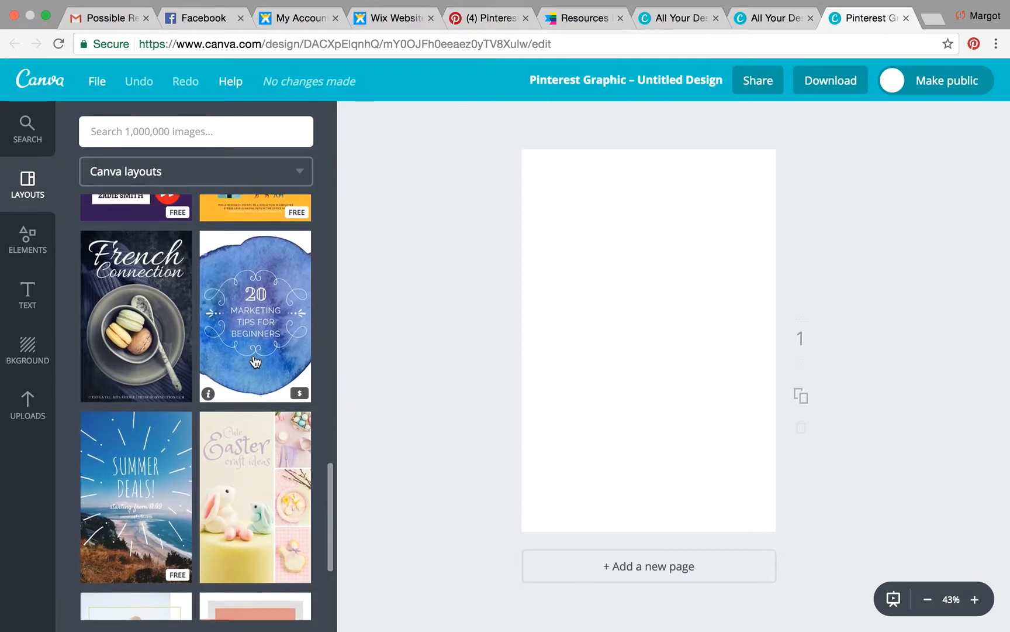
scroll(255, 361, "down", 5)
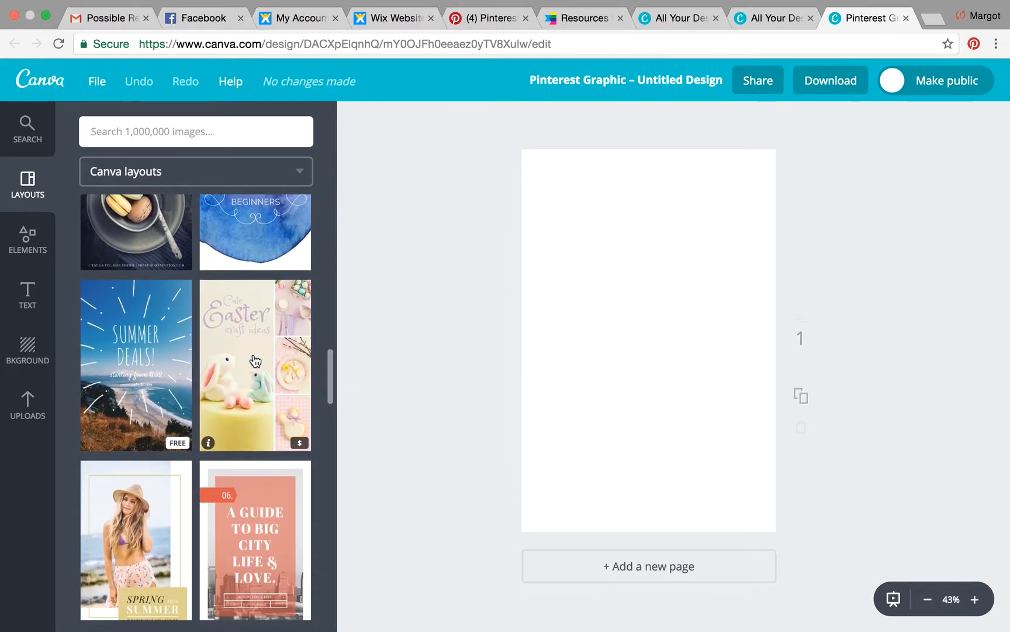
scroll(296, 404, "down", 4)
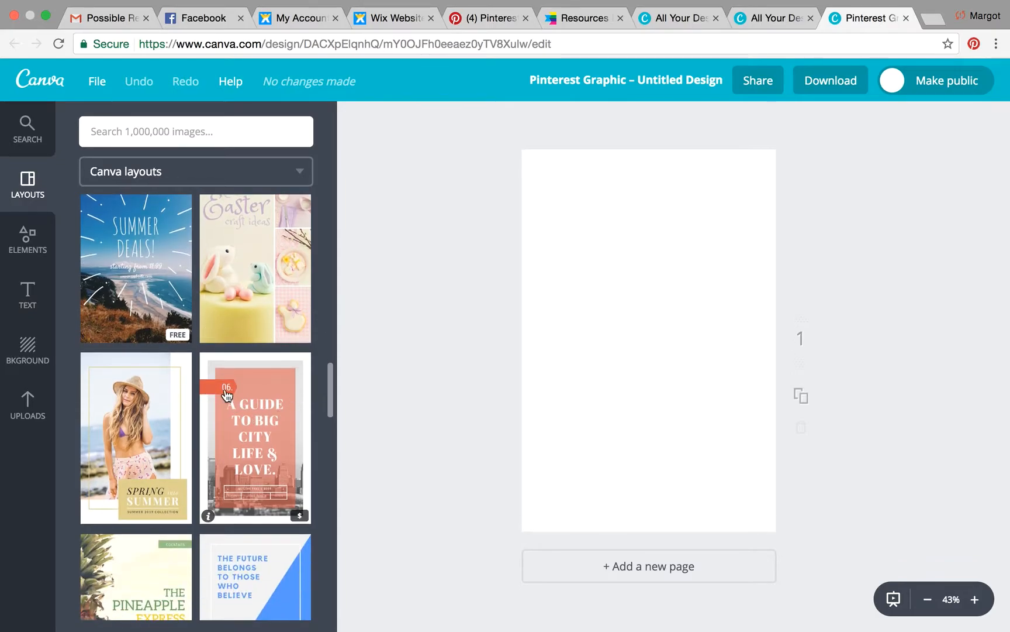
scroll(244, 426, "down", 3)
scroll(244, 425, "up", 10)
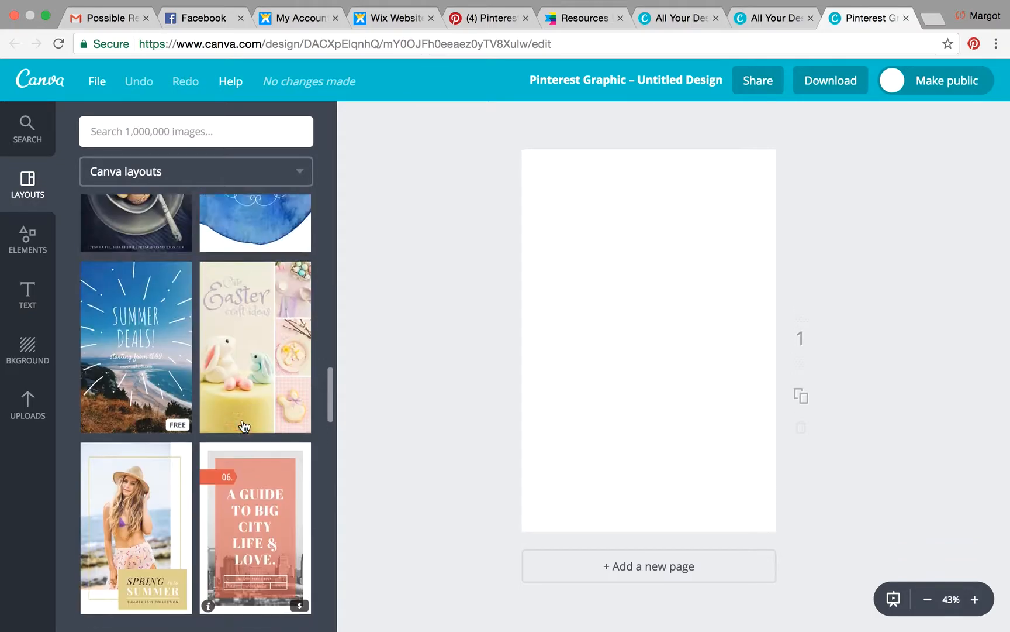
scroll(245, 425, "up", 10)
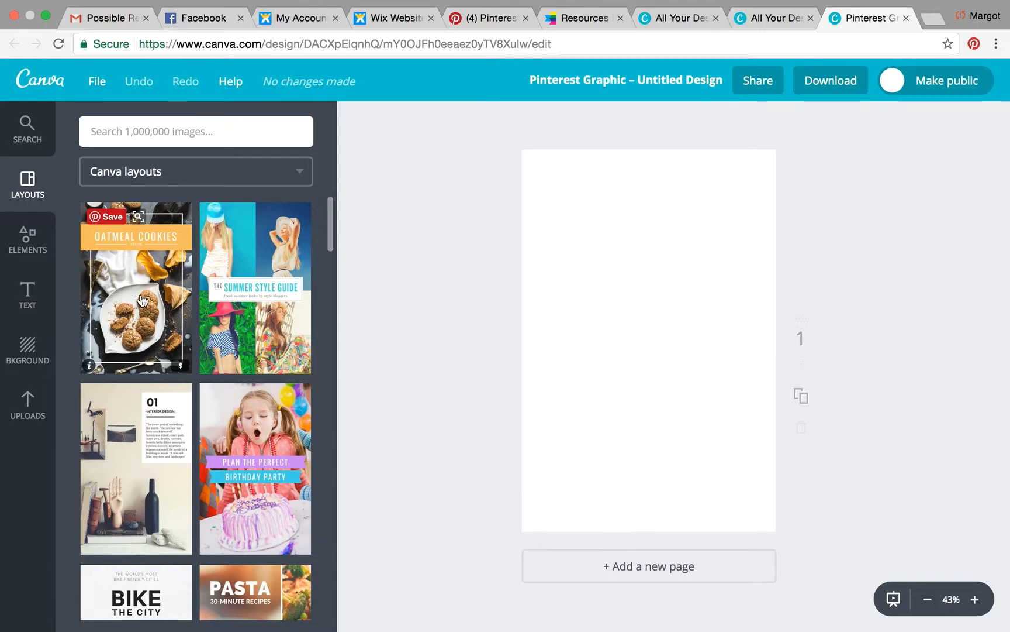
Step: Look over the previously uploaded images that could be used in the design
left_click(29, 415)
scroll(155, 484, "down", 2)
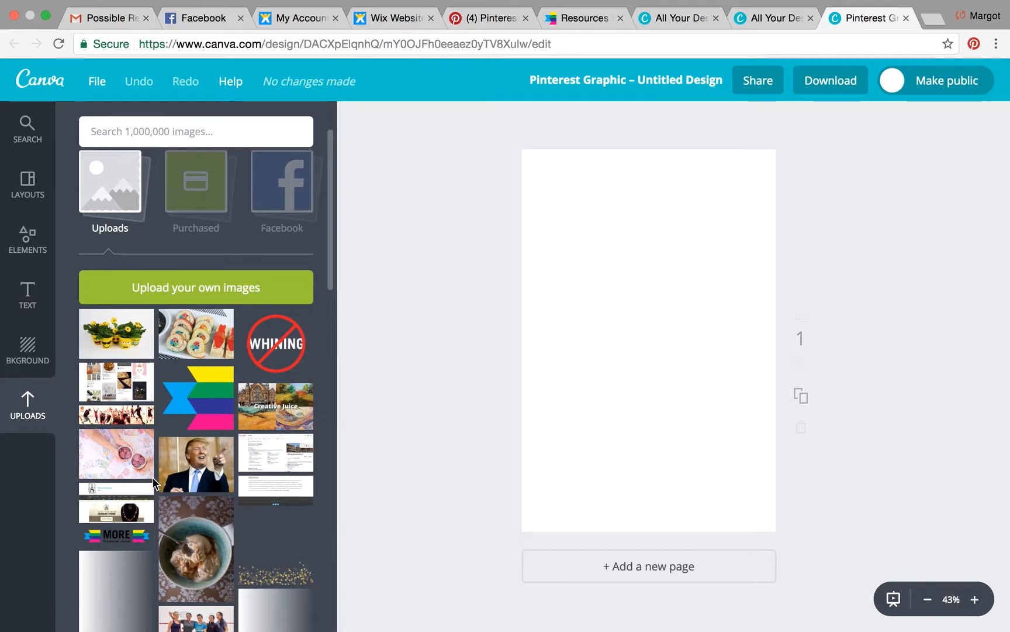
scroll(155, 483, "up", 2)
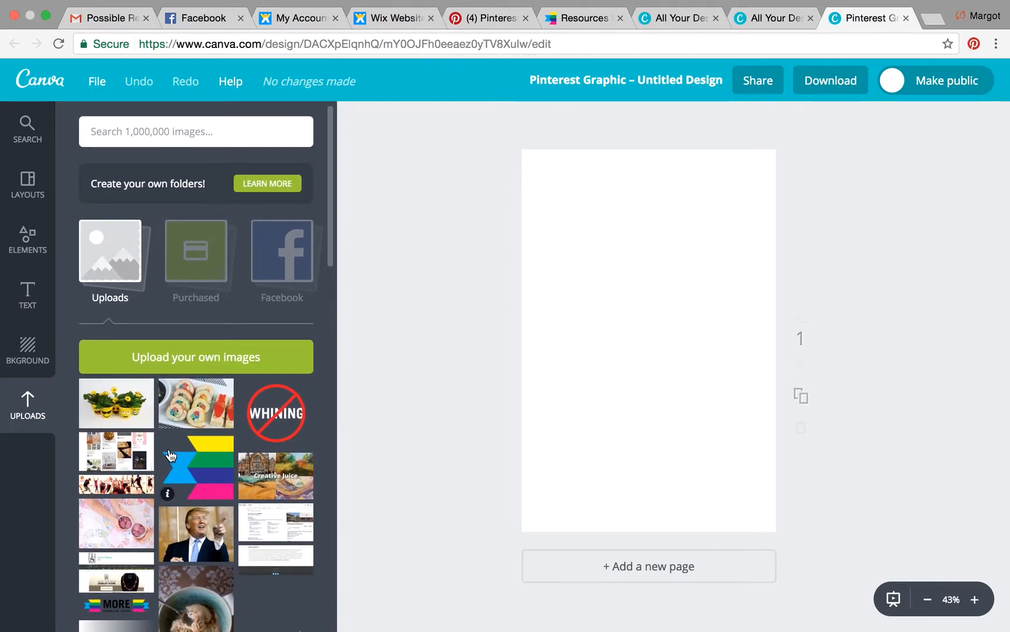
Step: Search the photos for "camera" and add the free photo of a camera on a wooden box beside a brush pot to the page
left_click(26, 132)
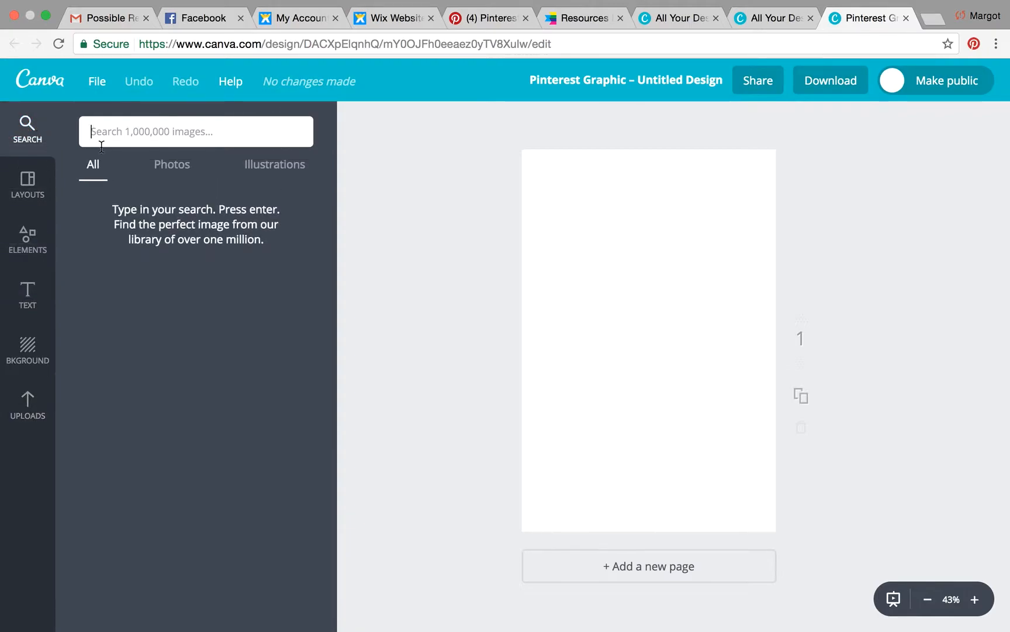
left_click(177, 169)
type("camera")
key("Return")
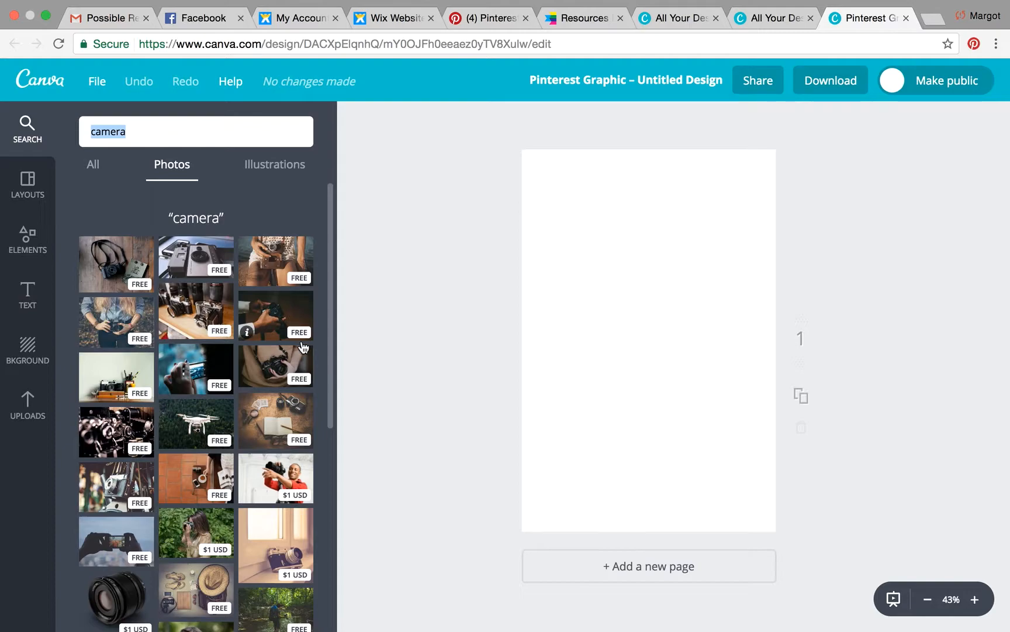
scroll(295, 348, "down", 3)
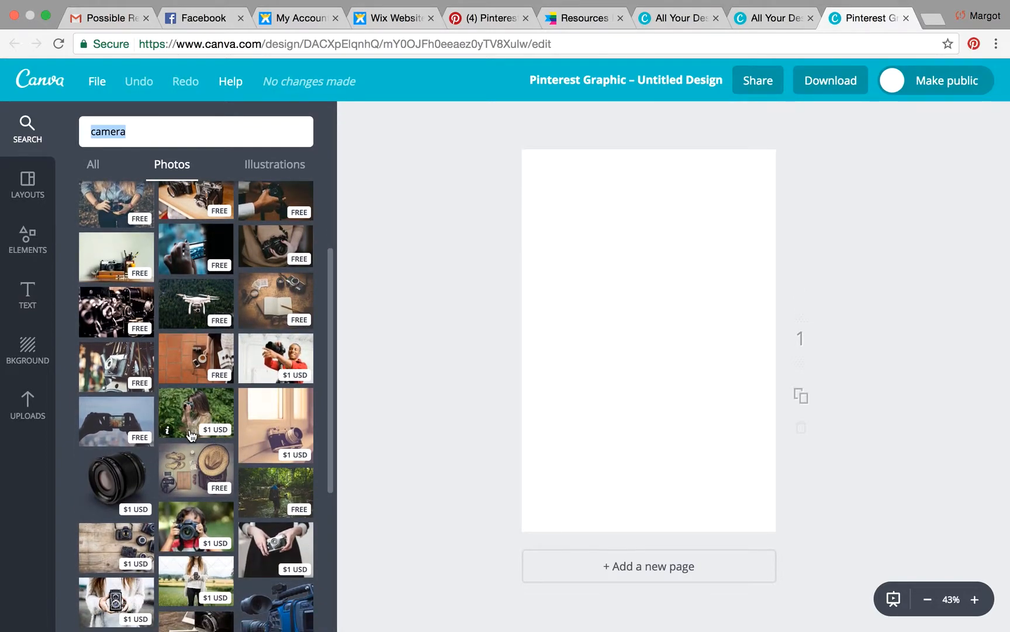
scroll(208, 443, "down", 2)
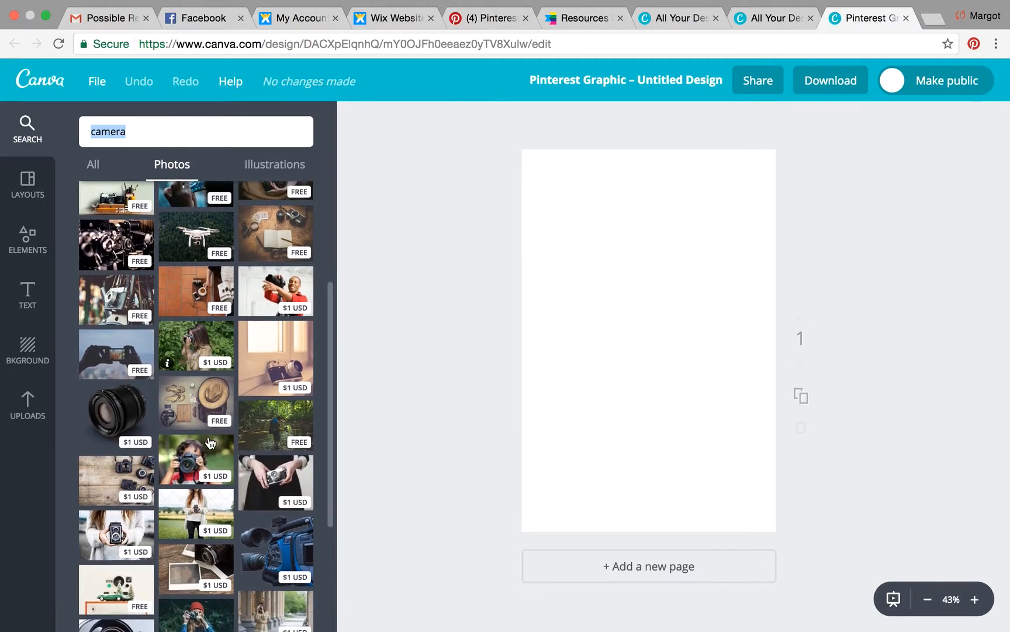
scroll(211, 443, "down", 2)
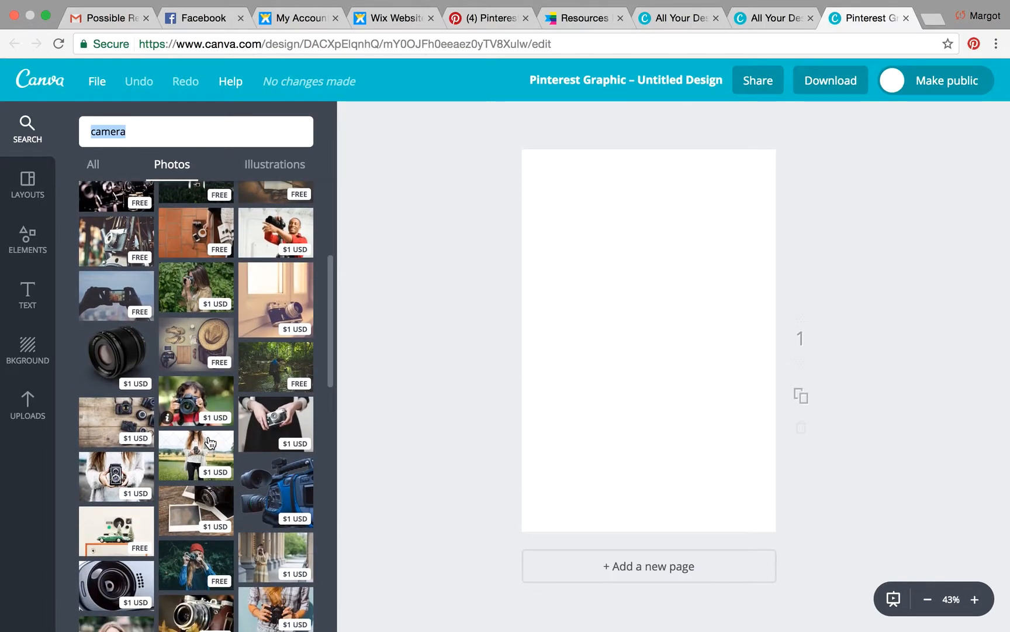
scroll(211, 443, "up", 4)
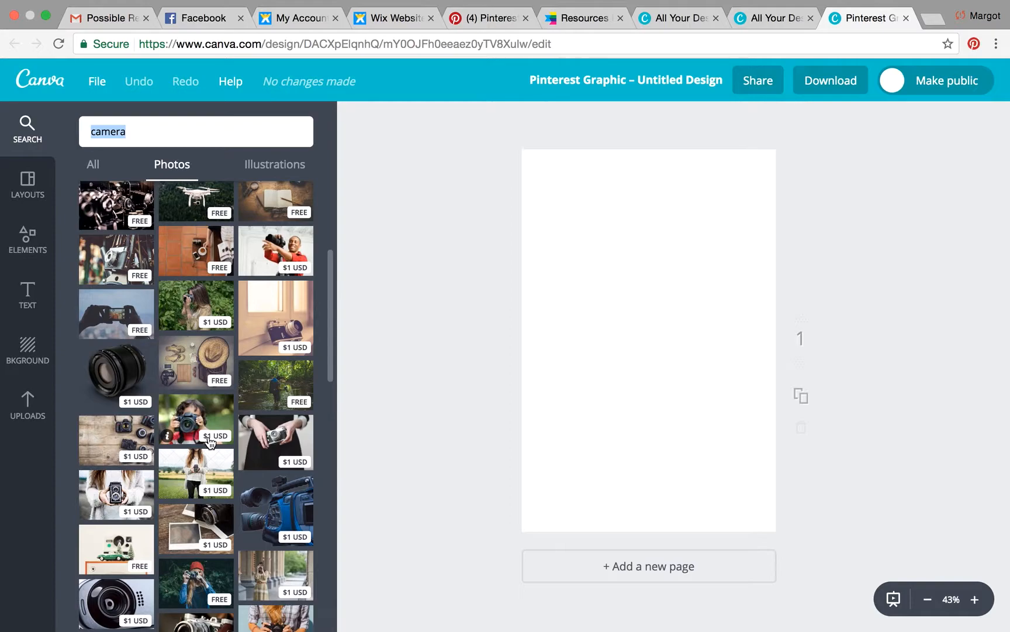
scroll(208, 435, "up", 4)
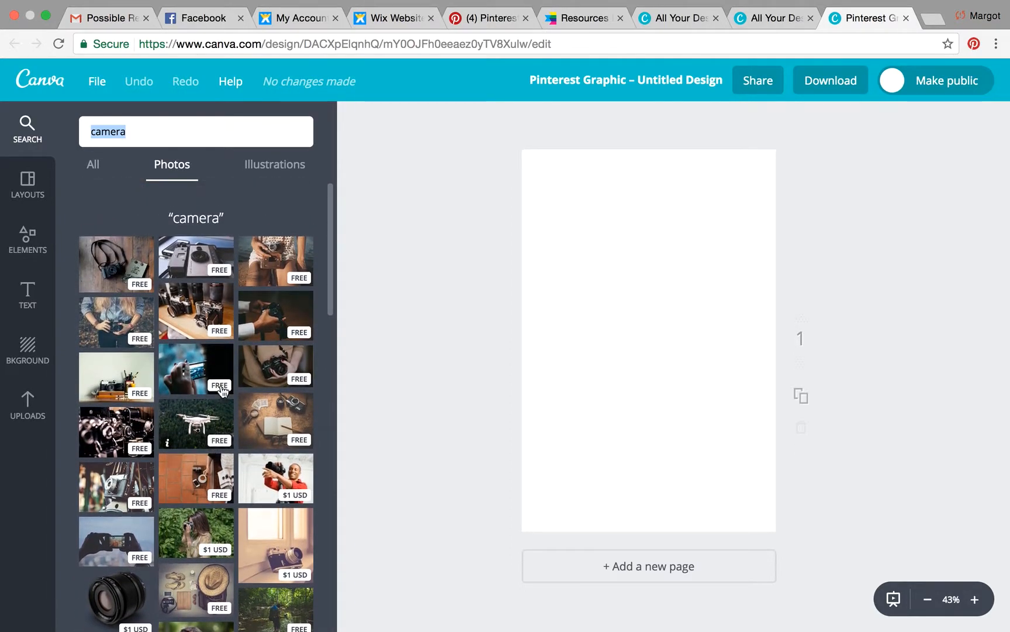
left_click(118, 383)
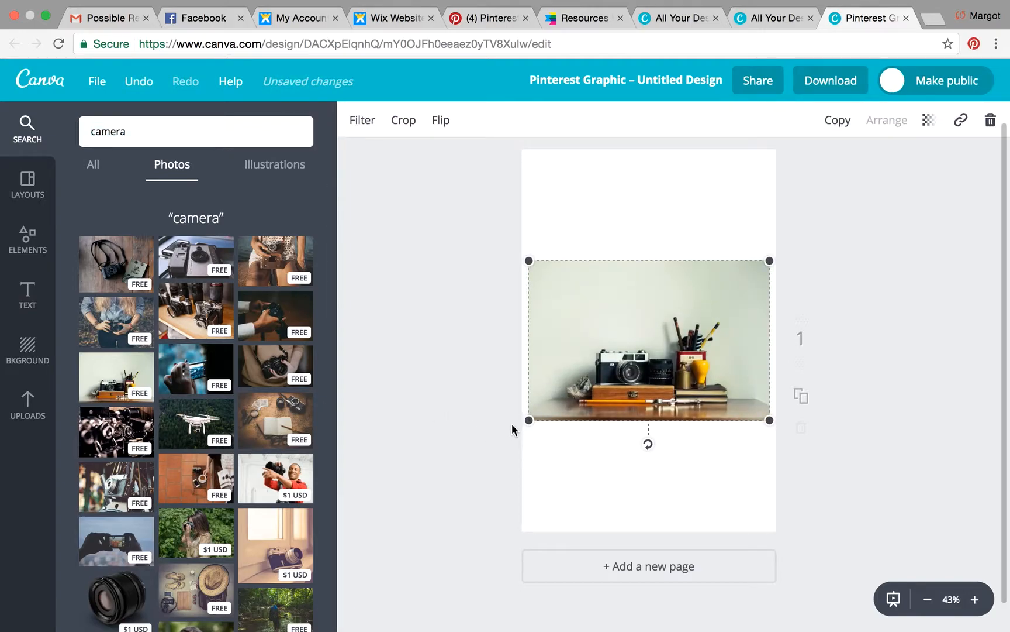
Step: Enlarge the camera photo to fill the whole page and shift it so the entire camera sits within the page
left_click_drag(529, 421, 362, 575)
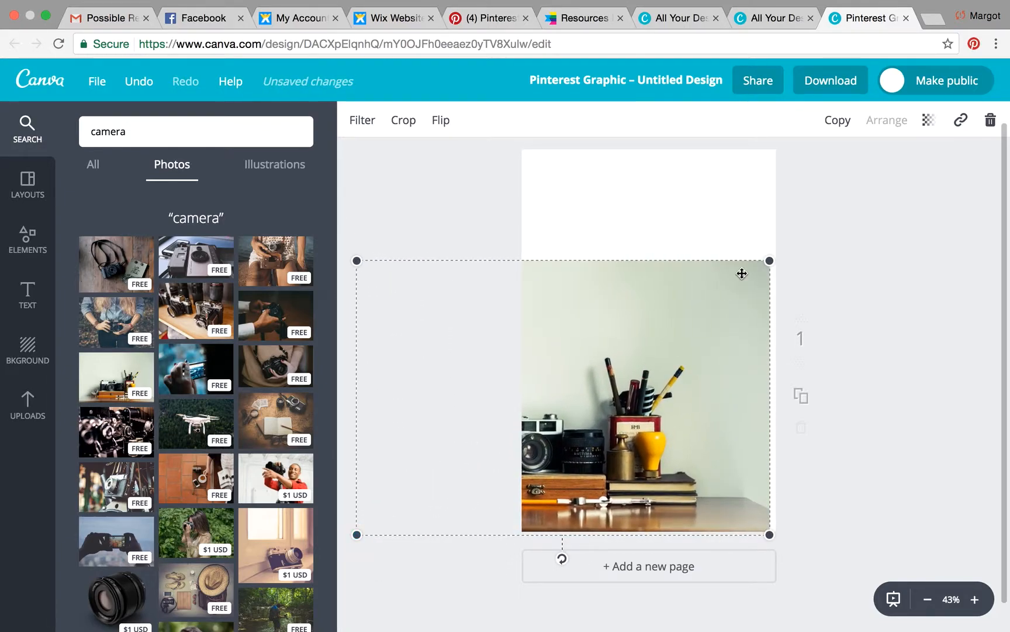
left_click_drag(770, 260, 923, 121)
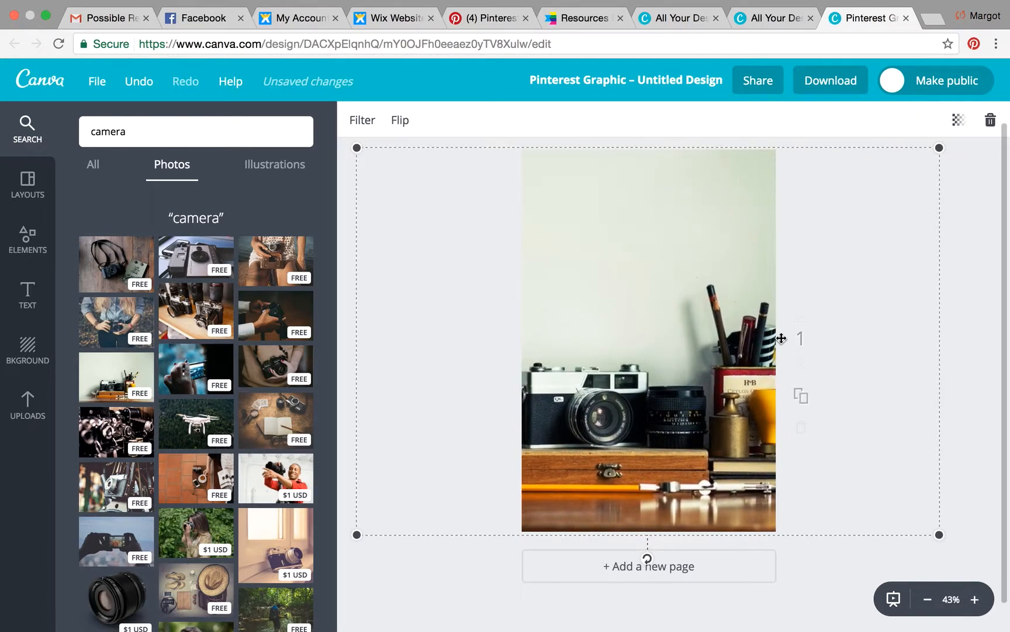
left_click_drag(730, 374, 766, 369)
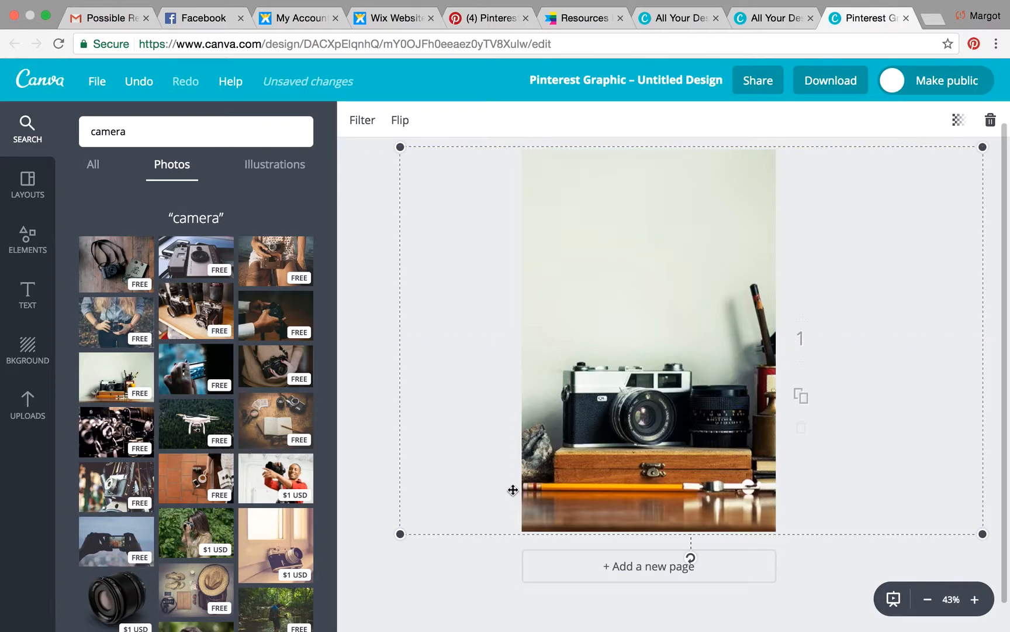
left_click_drag(402, 531, 388, 545)
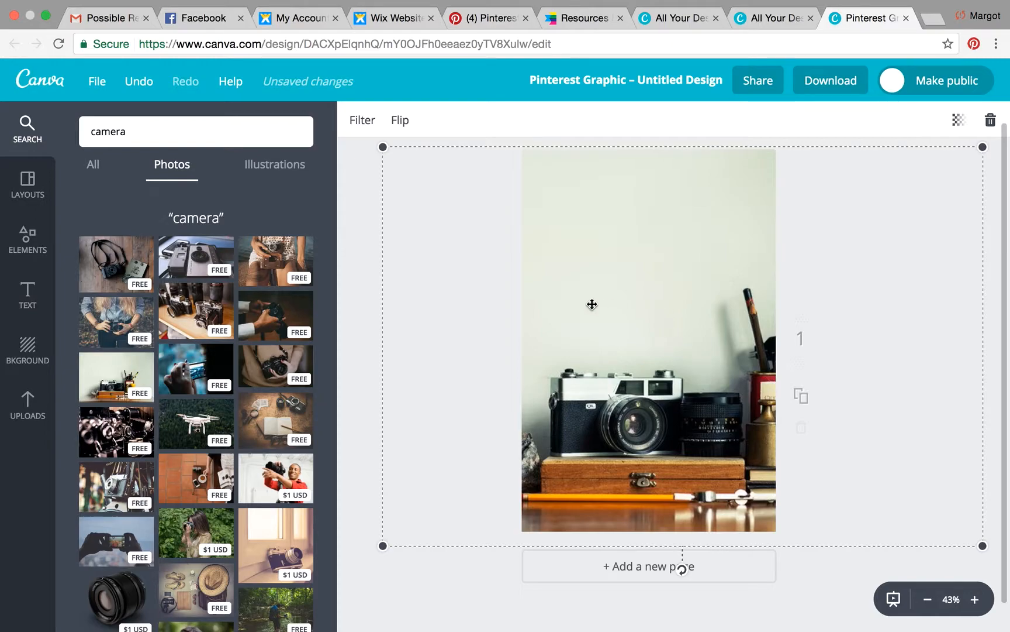
left_click(435, 582)
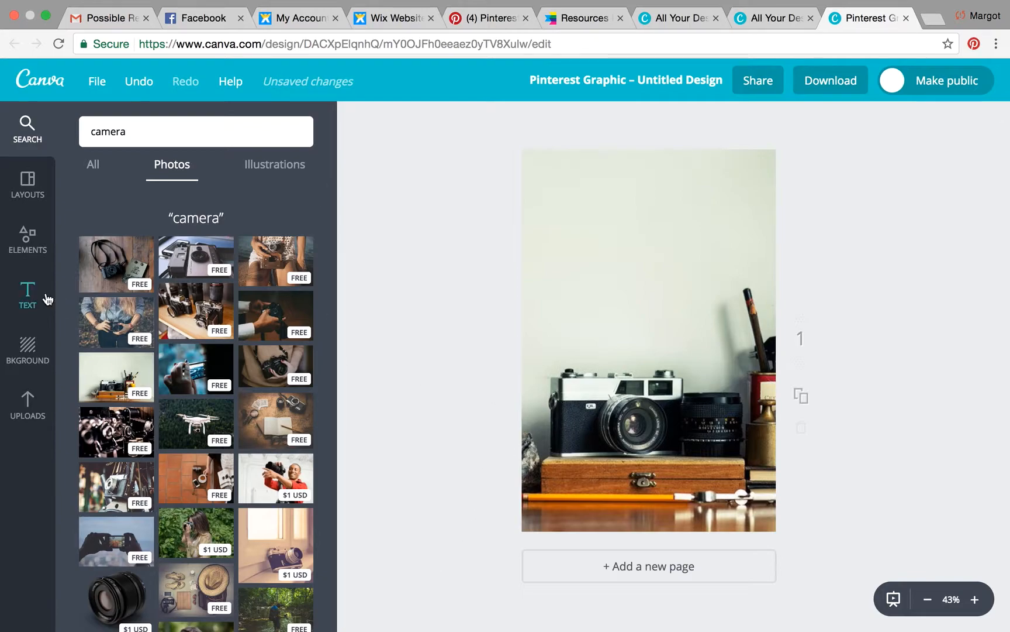
Step: Add a heading text box to the page and set its font to Arvo
left_click(28, 295)
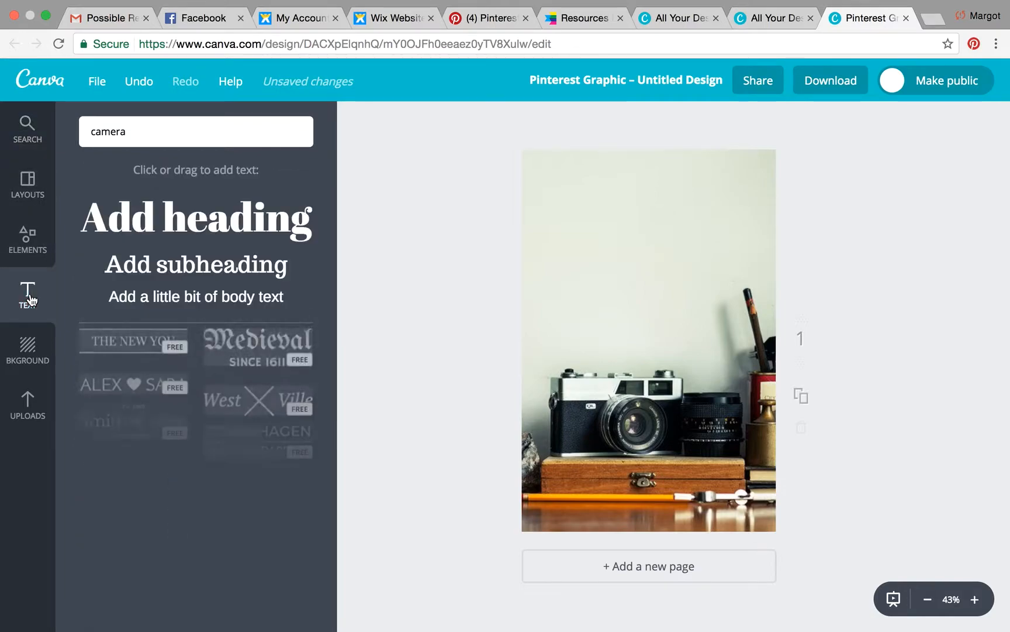
left_click(195, 227)
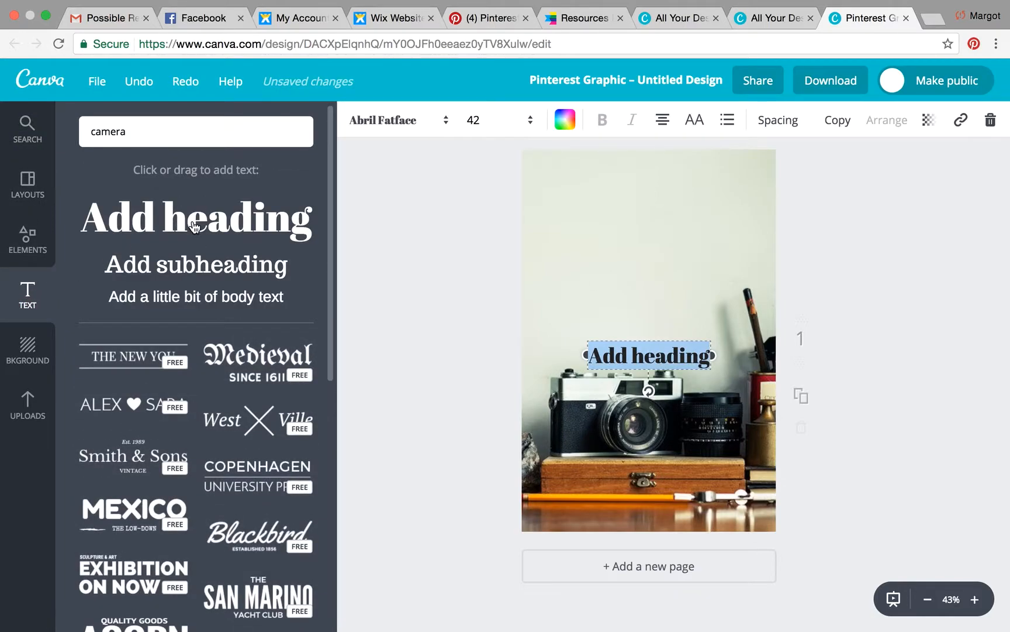
left_click(448, 122)
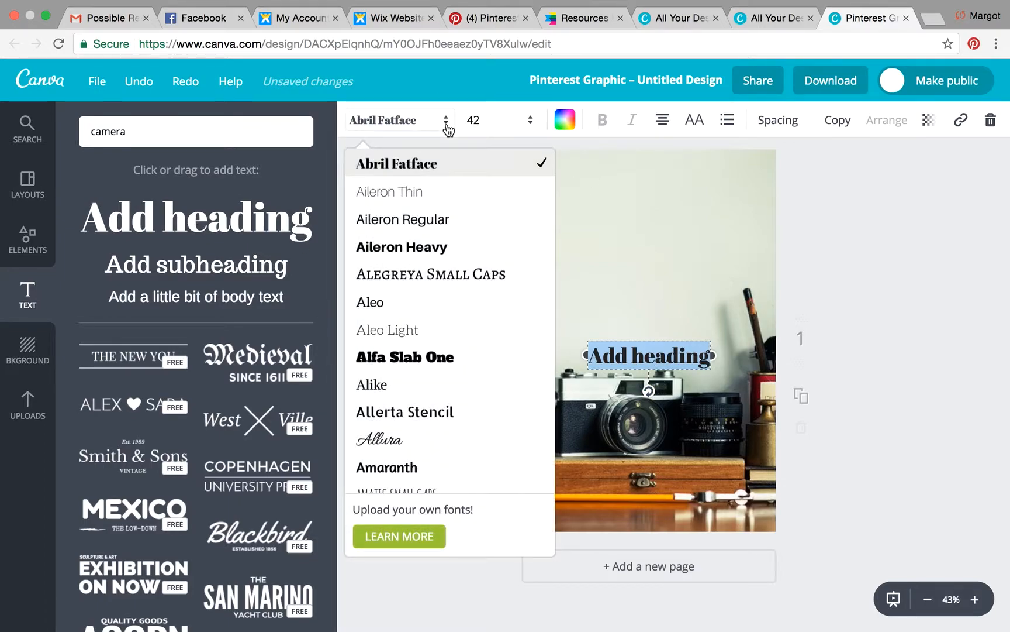
scroll(428, 321, "down", 3)
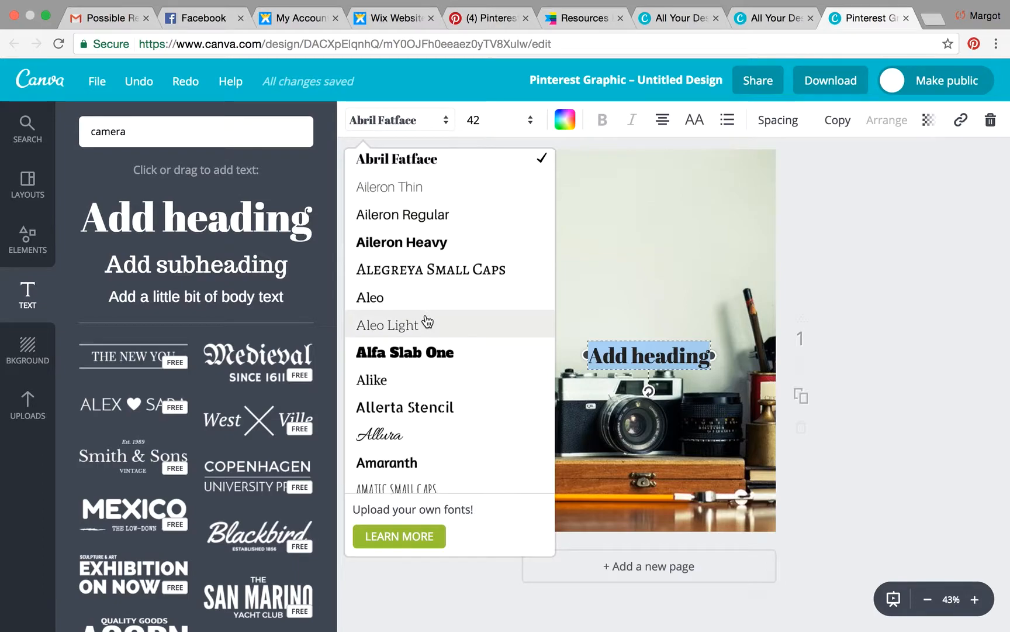
scroll(428, 320, "down", 6)
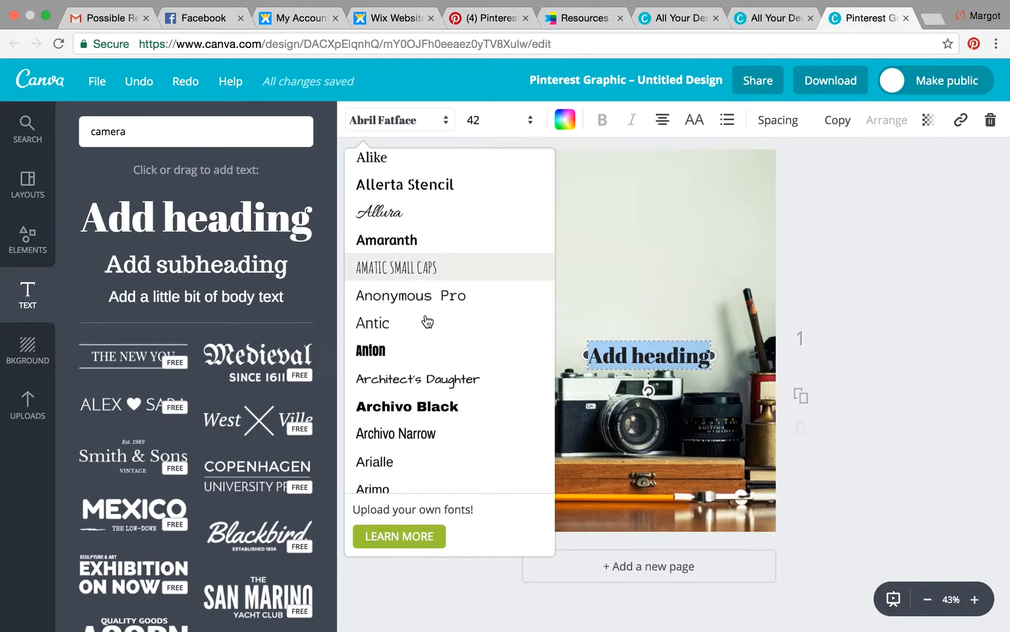
scroll(428, 320, "down", 3)
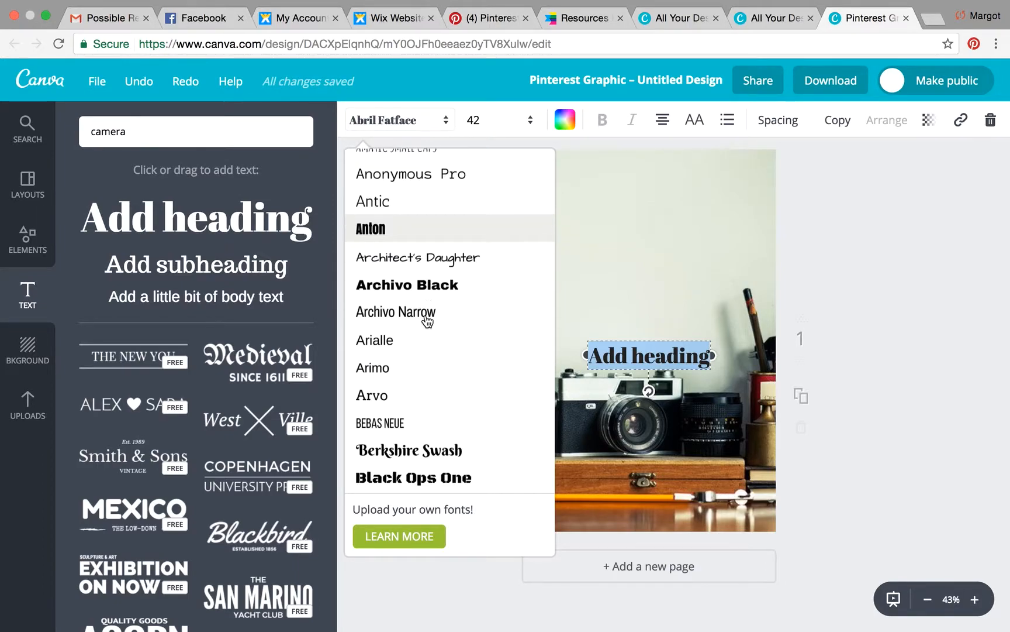
left_click(386, 388)
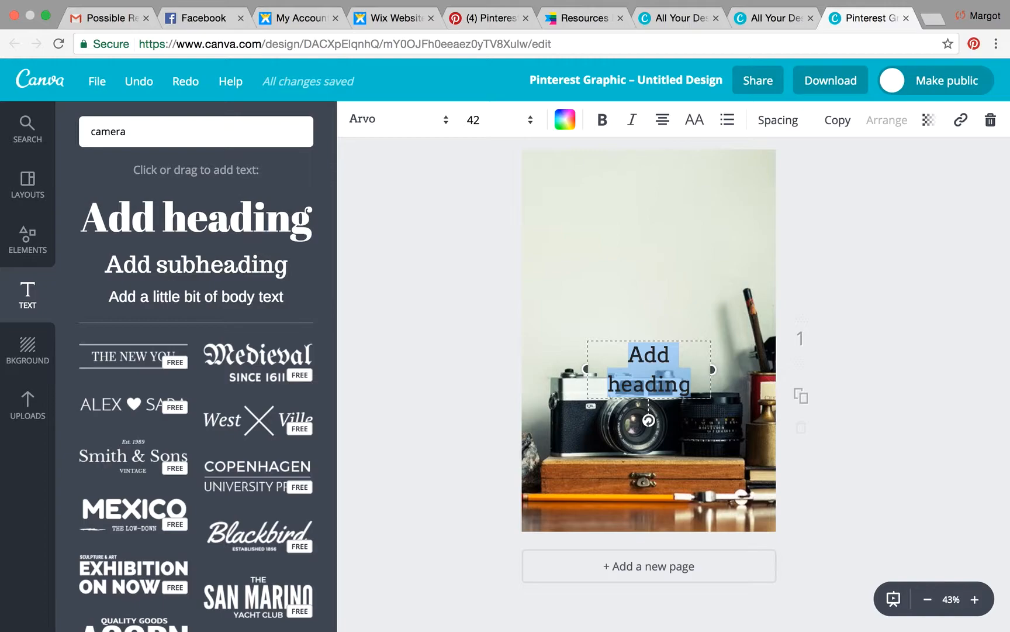
Step: Replace the heading text with "How to make a great Pinterest Image using Canva.com" over four lines and move it above the camera
triple_click(673, 375)
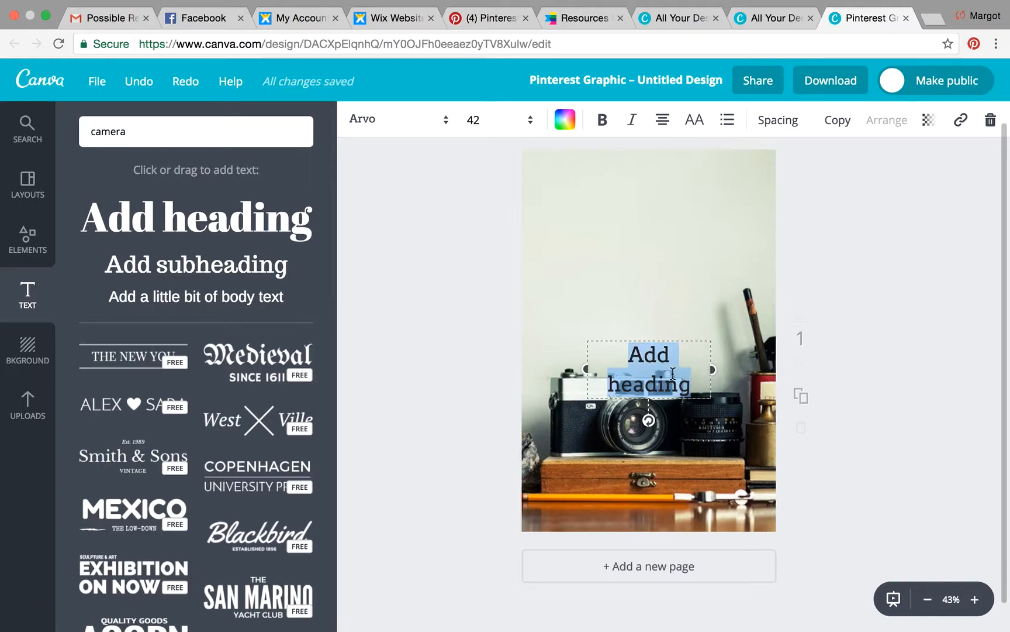
type("How to ")
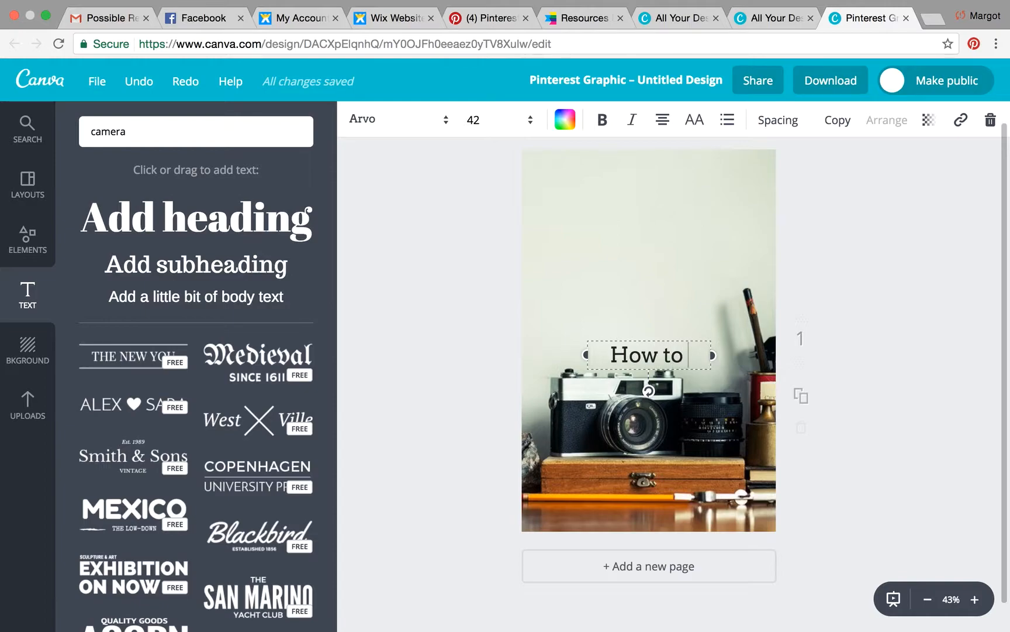
type("make ")
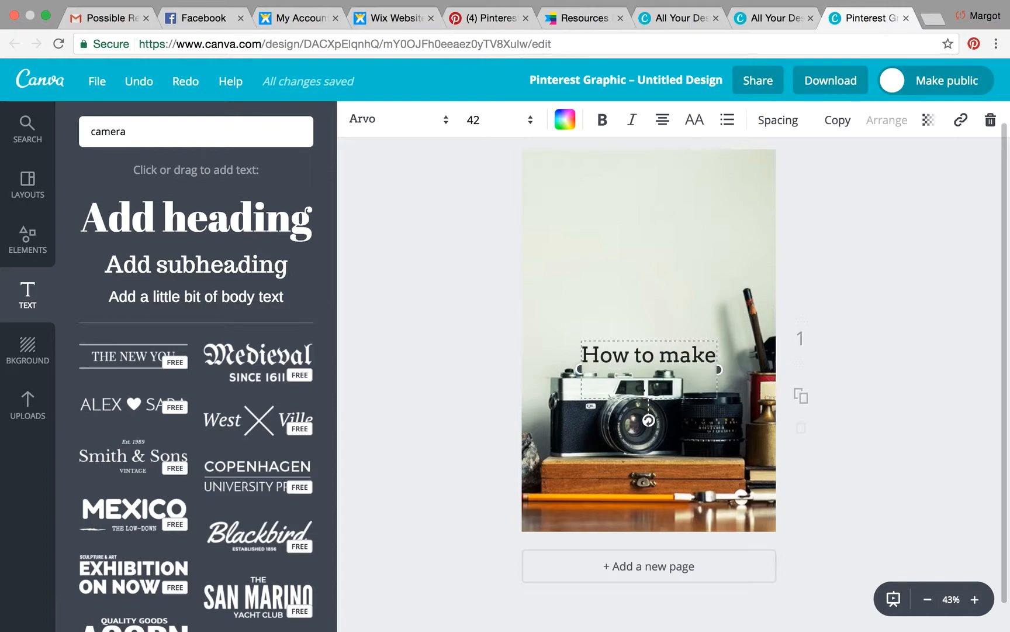
type("a great Pinterest ")
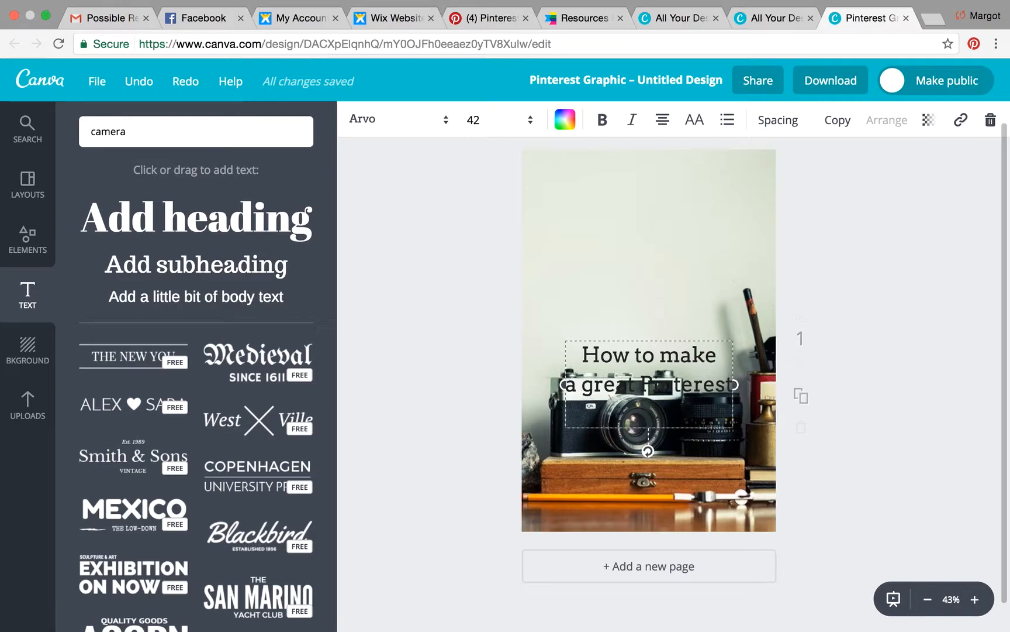
type("image using")
key("Return")
type("Canva.com")
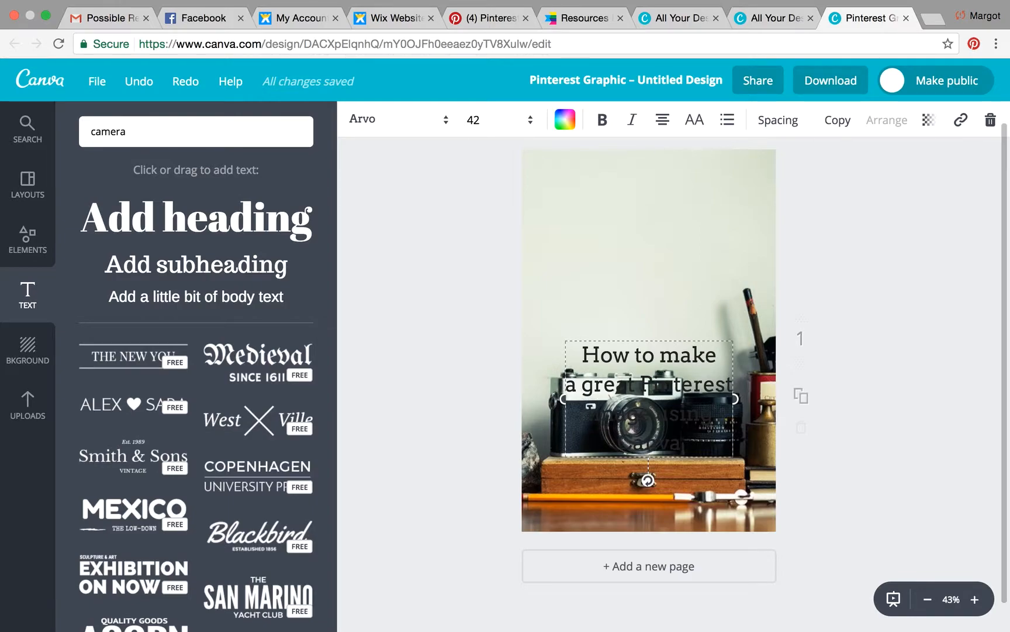
left_click(891, 350)
left_click_drag(687, 350, 687, 241)
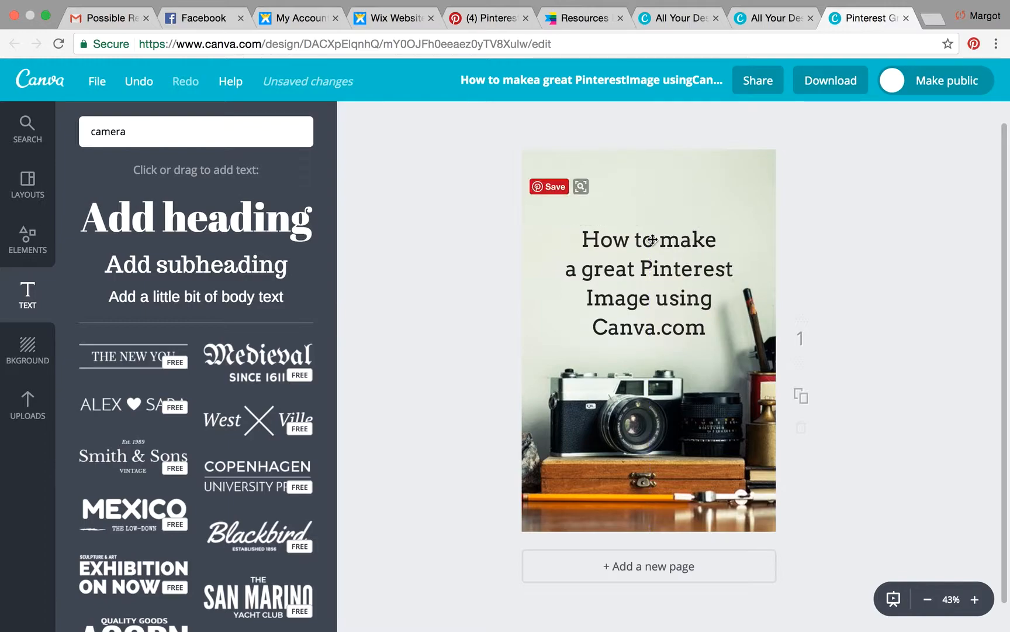
Step: Change the capital I of "Image" in the heading to a lowercase i
left_click(596, 292)
double_click(597, 292)
left_click(597, 292)
key("BackSpace")
type("i")
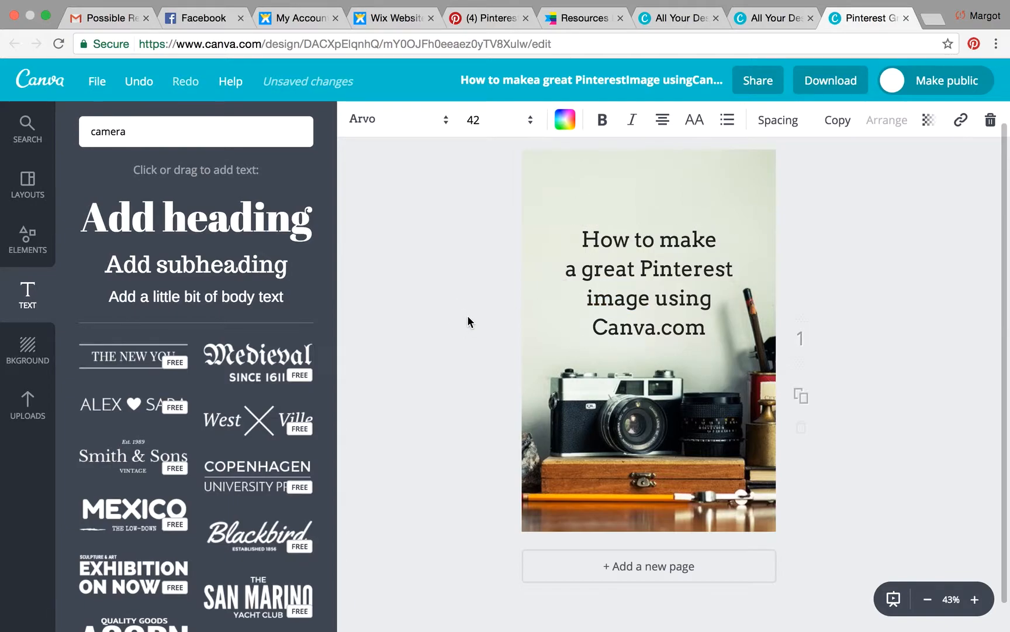
left_click(467, 315)
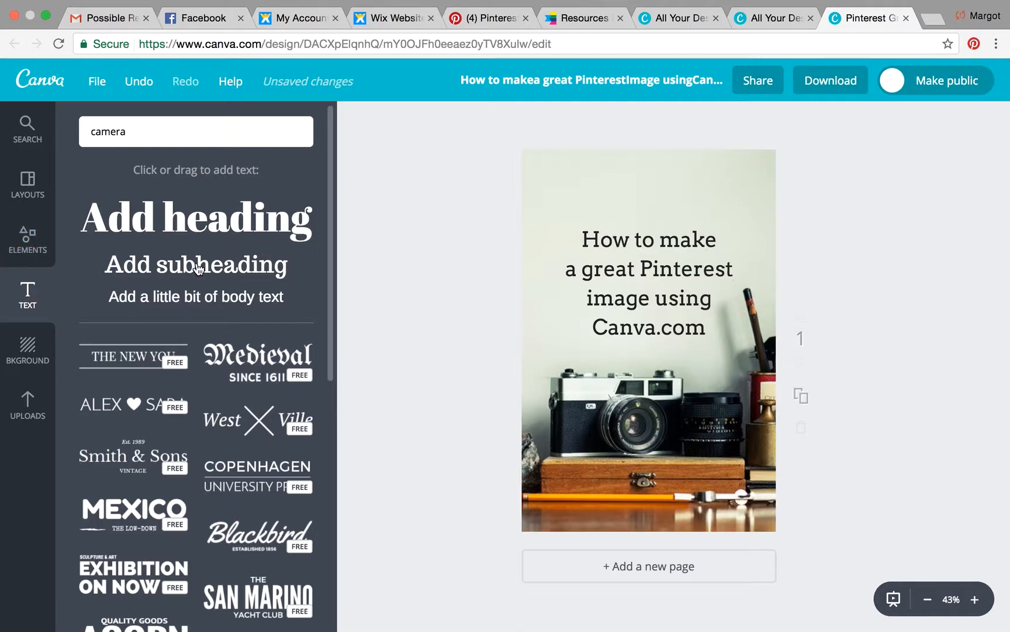
Step: Add the free plain square shape and reshape it into a short, narrow bar placed above the heading
left_click(29, 242)
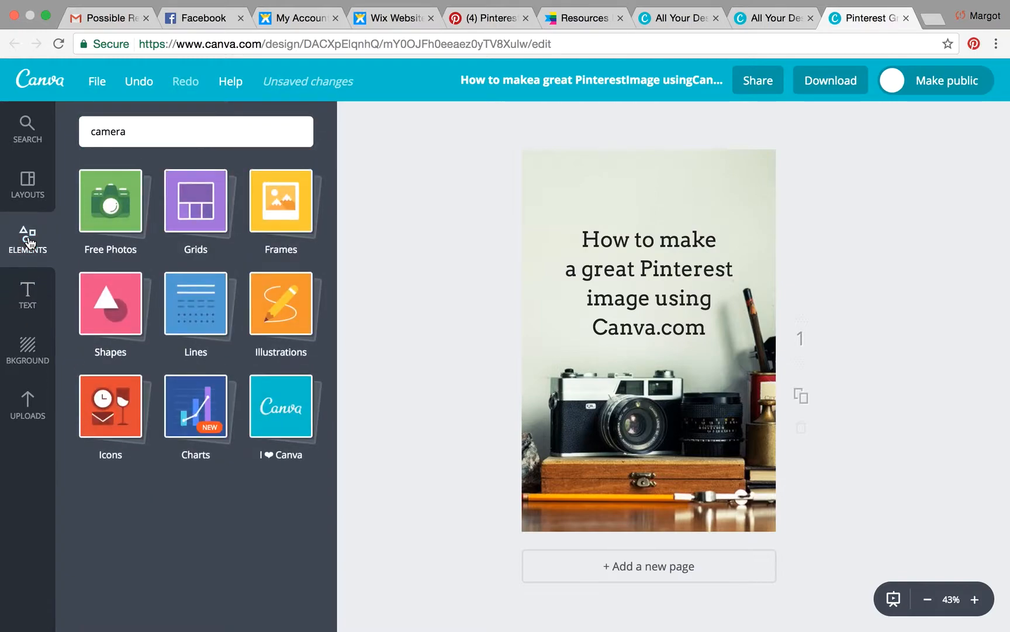
left_click(116, 309)
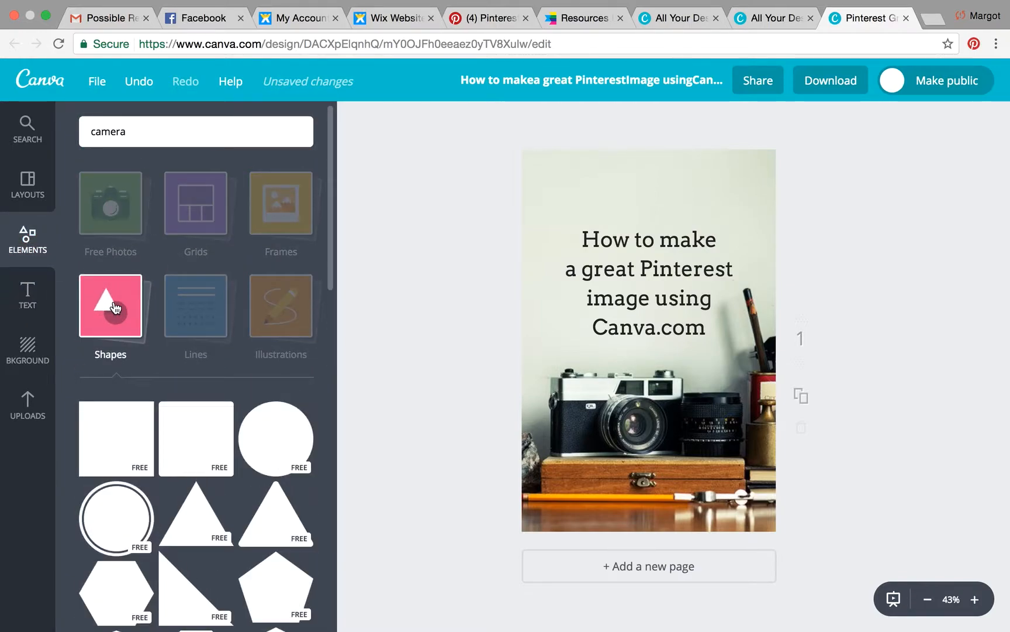
scroll(190, 494, "down", 5)
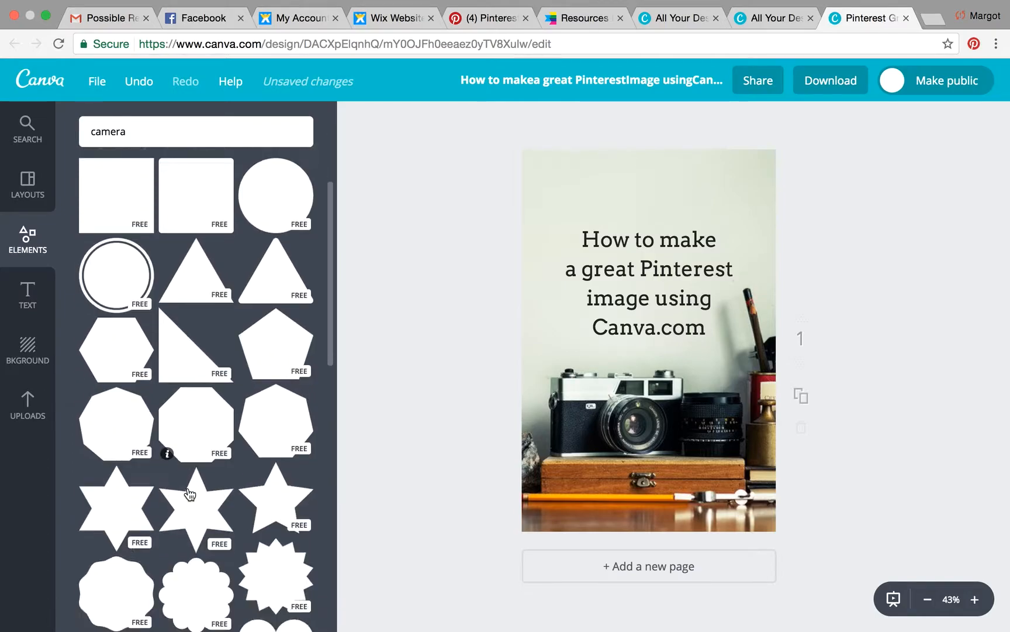
scroll(190, 494, "down", 5)
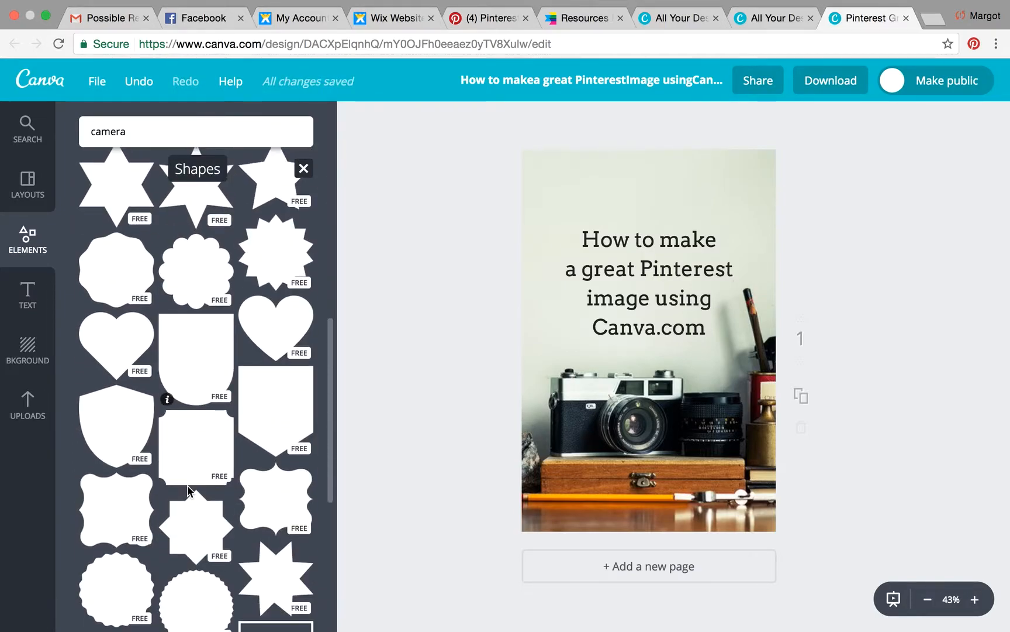
scroll(188, 486, "down", 4)
scroll(190, 489, "up", 10)
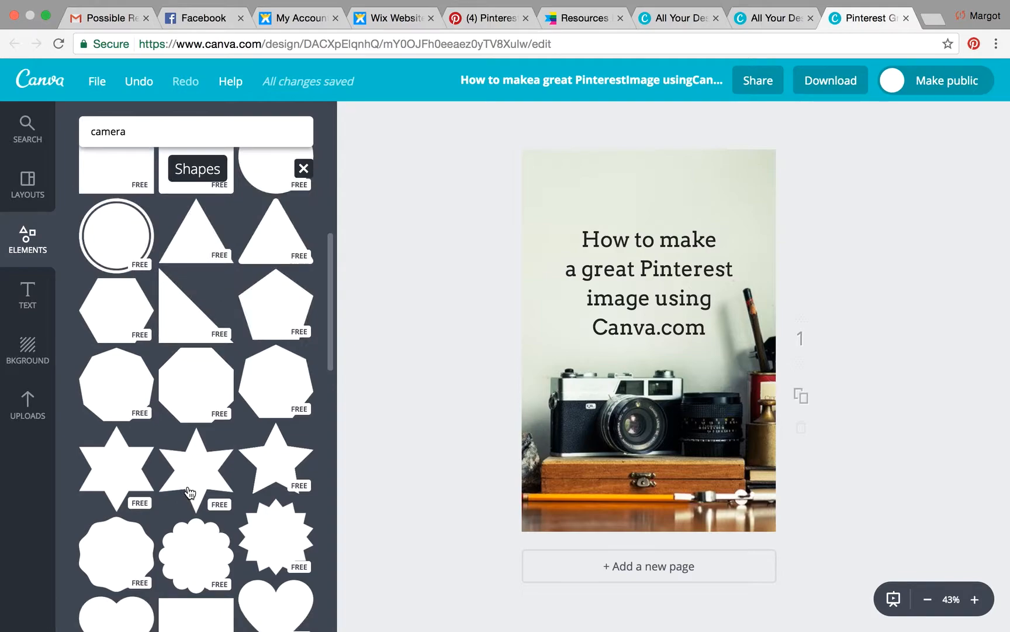
scroll(188, 492, "up", 5)
left_click(117, 438)
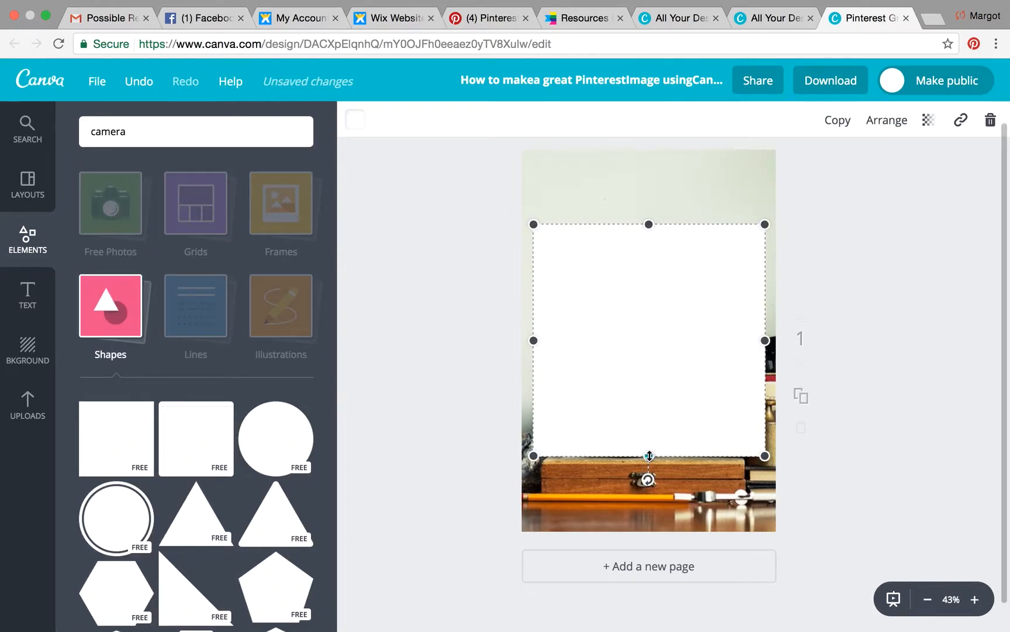
left_click_drag(649, 455, 655, 259)
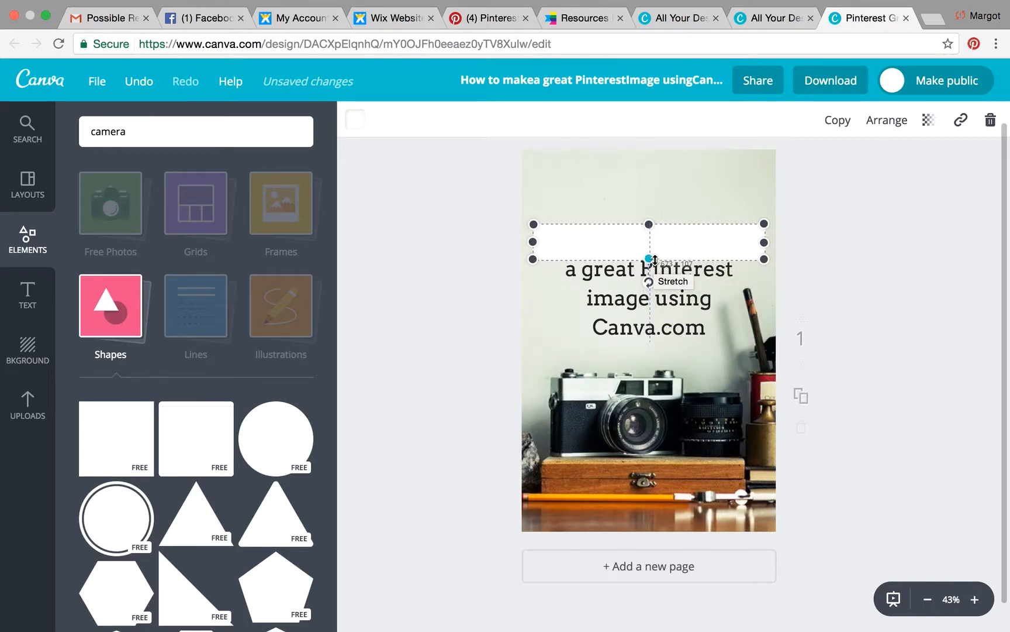
left_click_drag(766, 242, 719, 187)
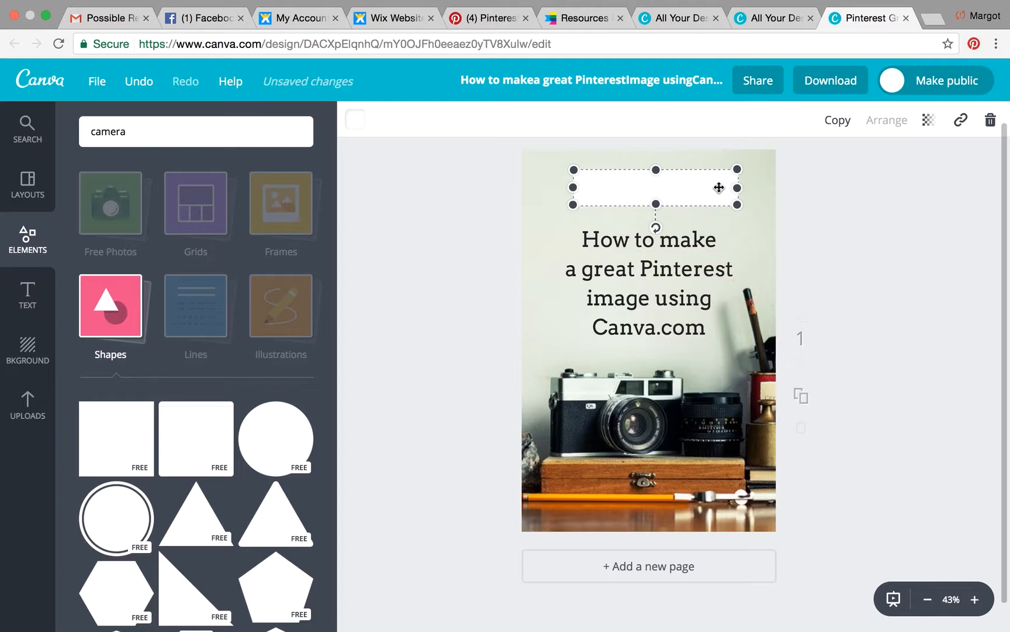
Step: Colour the bar above the heading black and reduce its height slightly
left_click(356, 121)
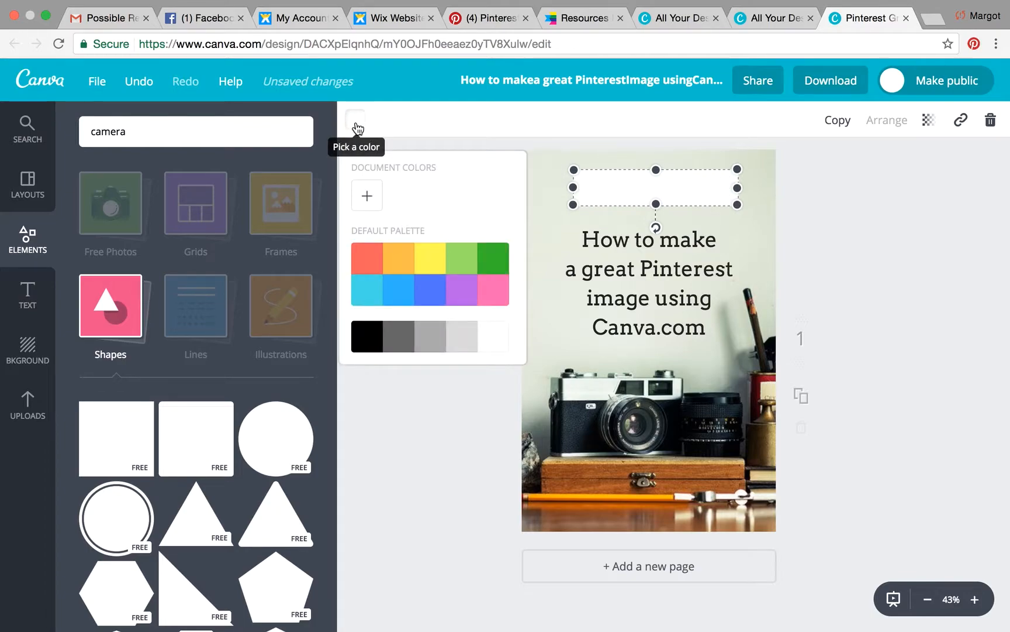
left_click(368, 199)
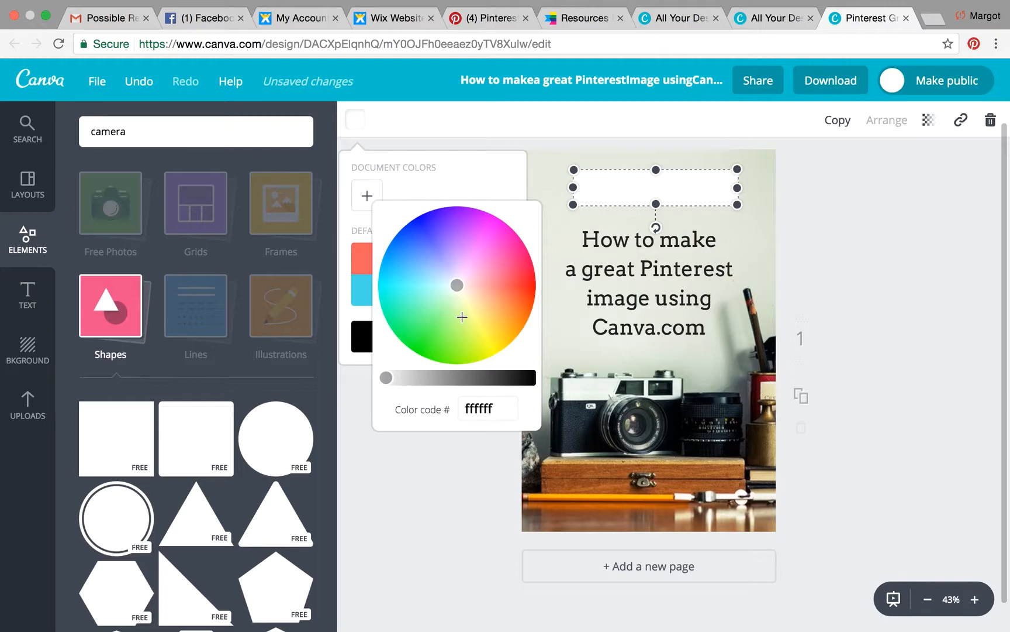
left_click(457, 176)
left_click(367, 339)
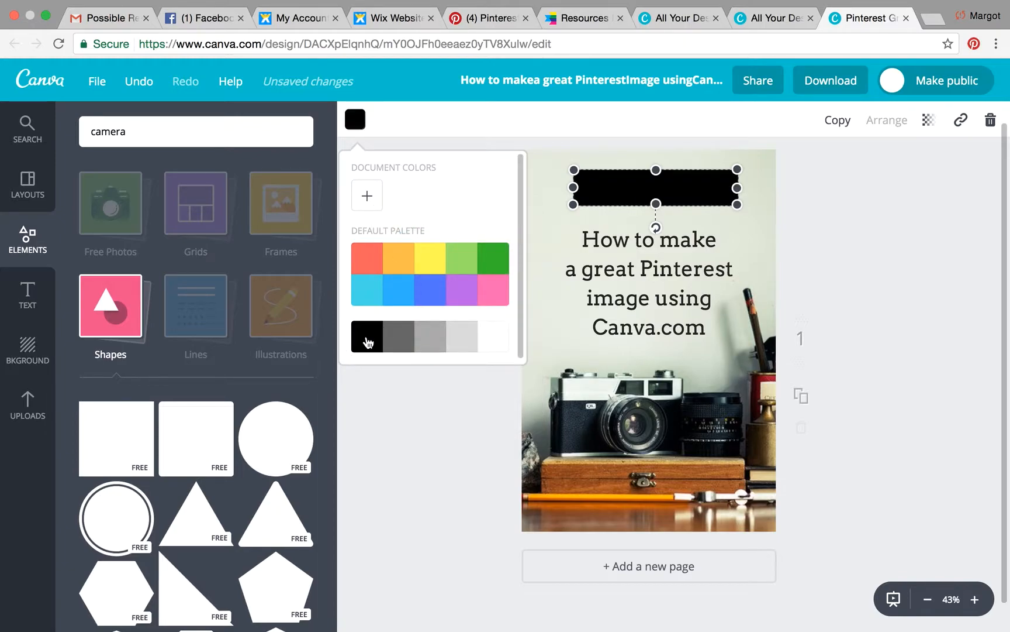
left_click(401, 412)
left_click_drag(655, 203, 656, 195)
left_click(441, 264)
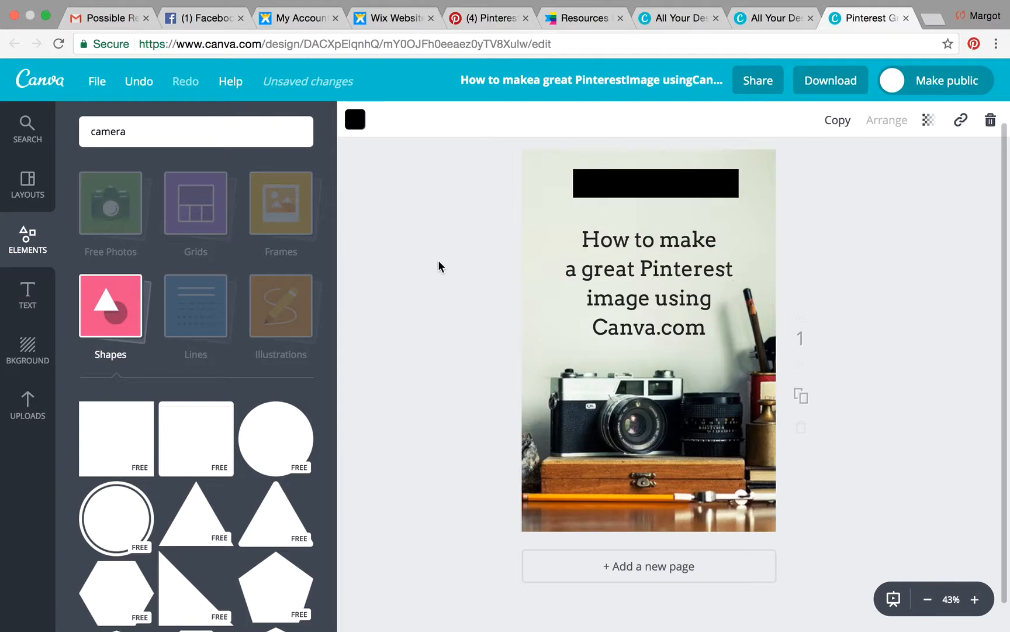
Step: Add a subheading reading "VIDEO TUTORIAL" and place it on the black bar
left_click(27, 299)
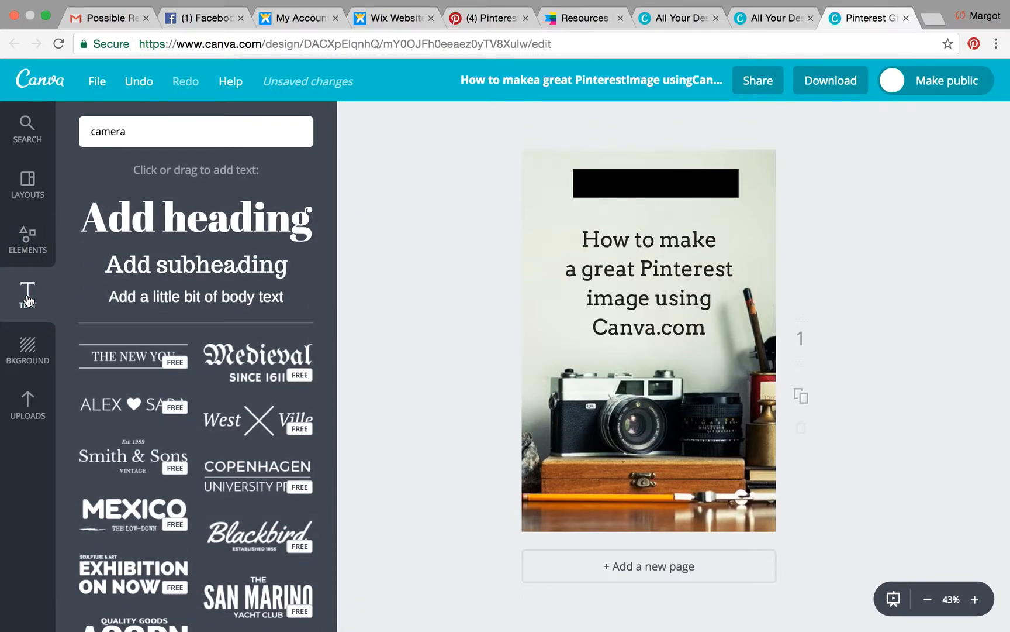
left_click(196, 275)
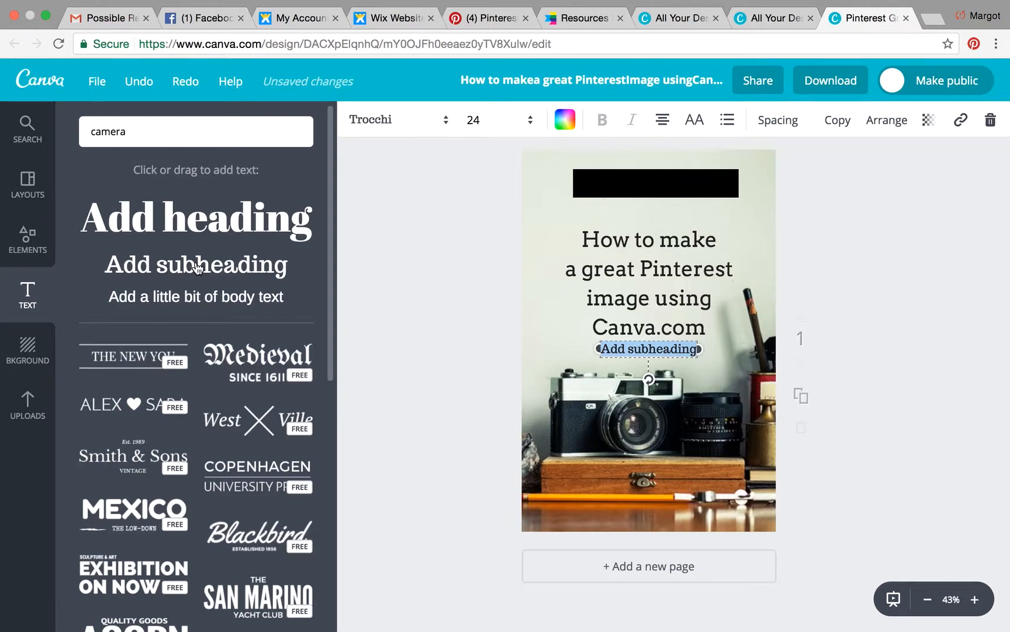
type("VI")
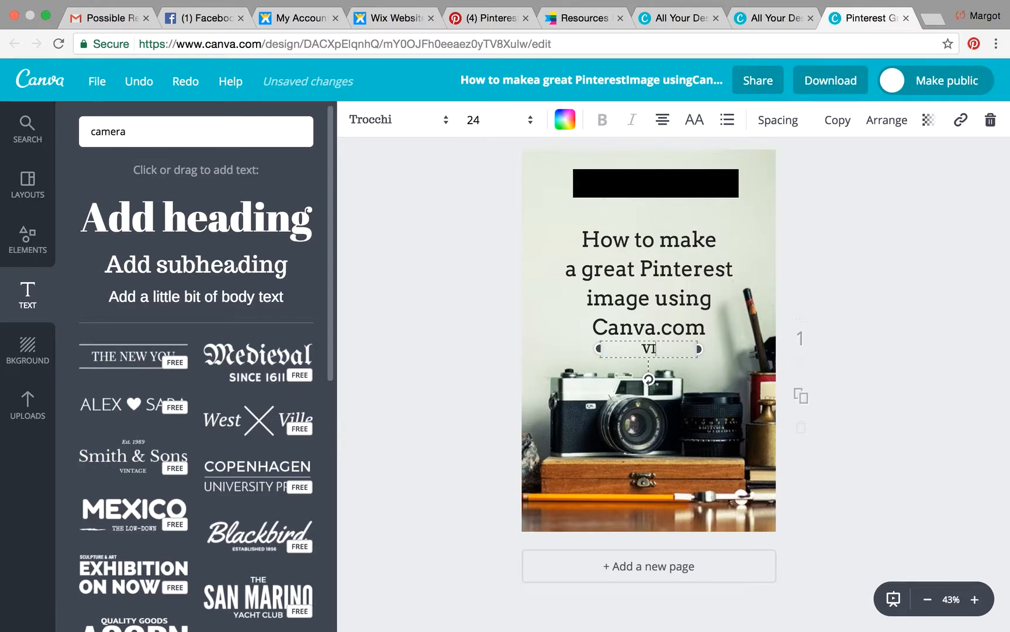
type("DEO TUTORIAL")
left_click(467, 376)
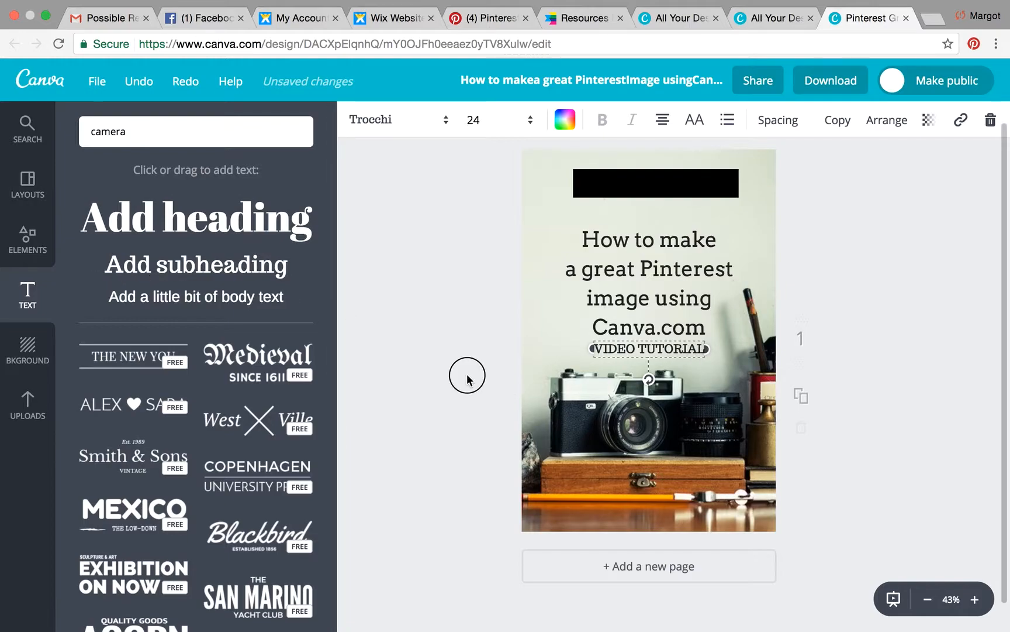
left_click_drag(619, 347, 628, 182)
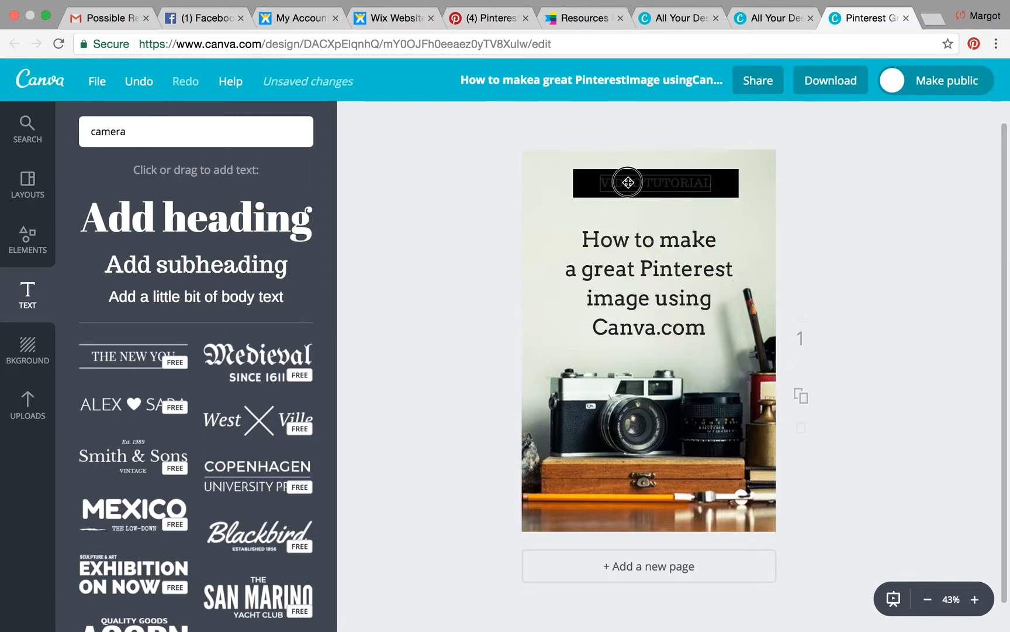
Step: Change the colour of the "VIDEO TUTORIAL" text to white
double_click(629, 183)
triple_click(628, 183)
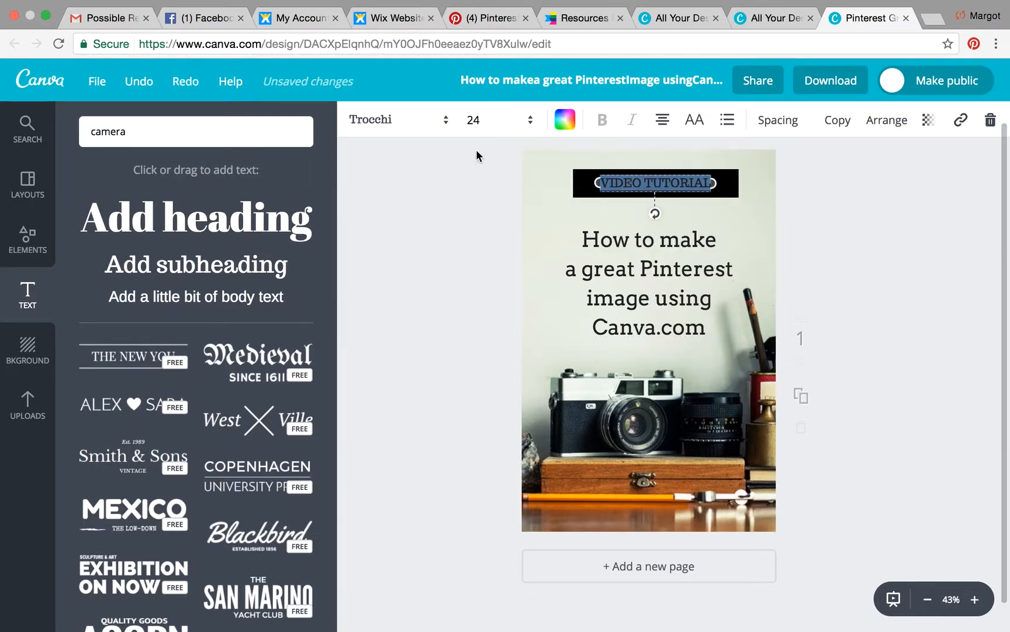
left_click(566, 123)
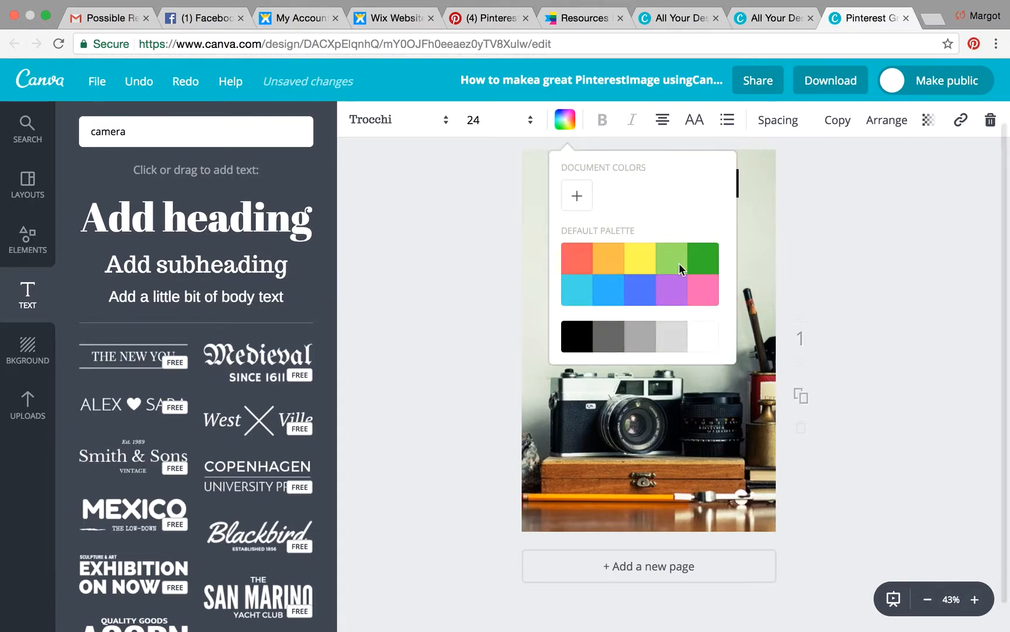
left_click(710, 342)
left_click(828, 236)
Step: Set the font of the "VIDEO TUTORIAL" text to Arvo
left_click(446, 123)
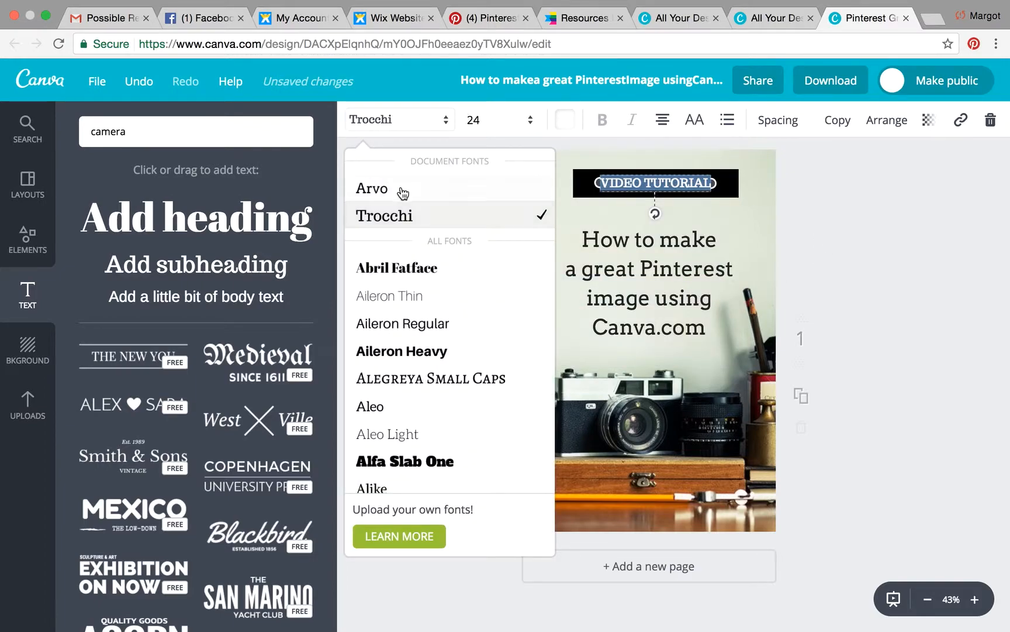
left_click(401, 189)
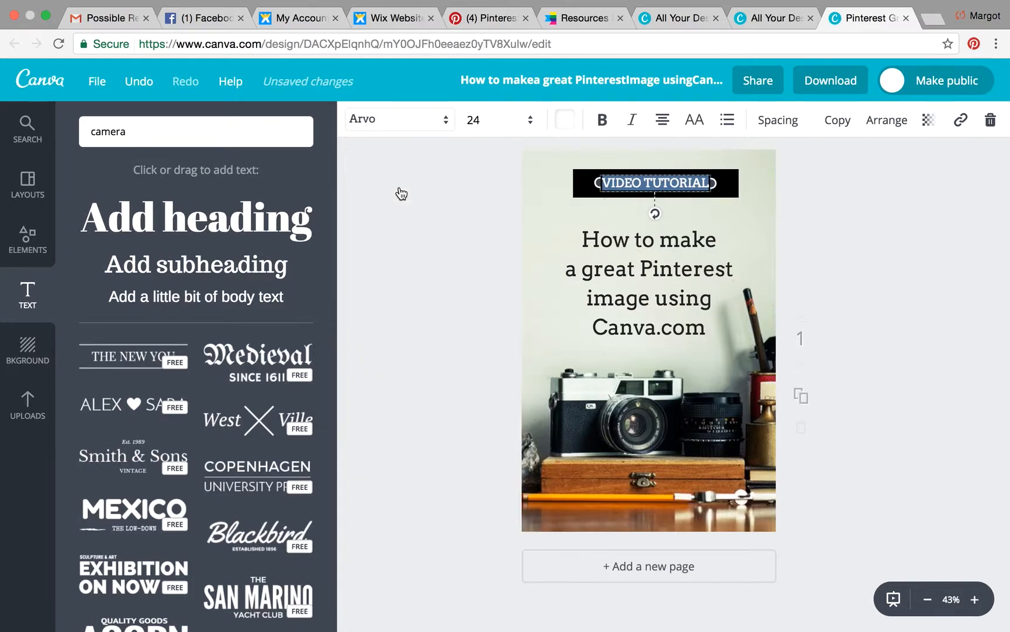
left_click(830, 260)
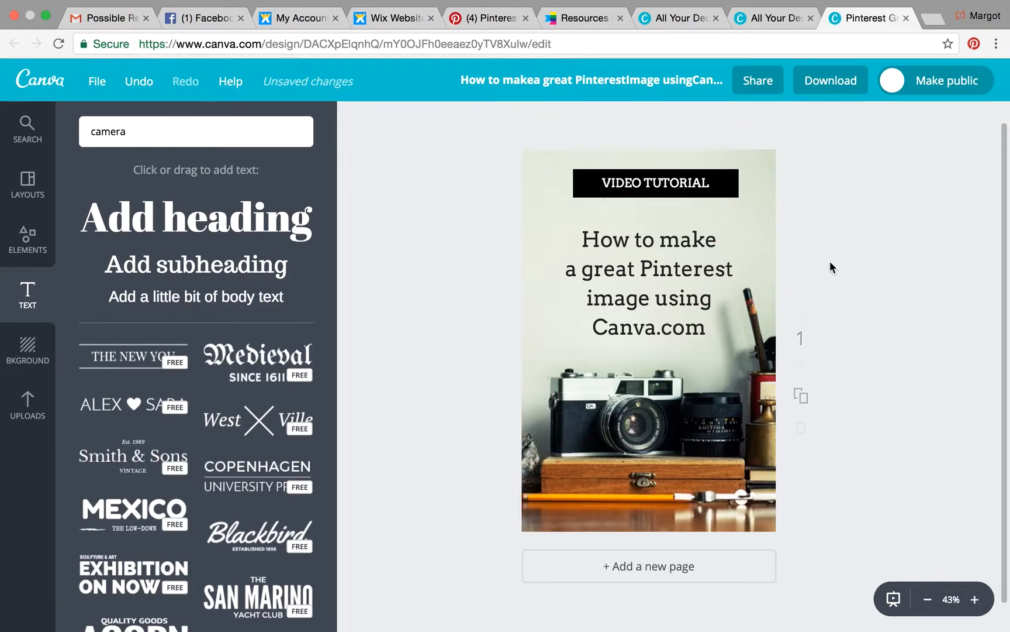
Step: Group the "VIDEO TUTORIAL" text with its black bar and centre the group just above the heading
left_click(693, 184)
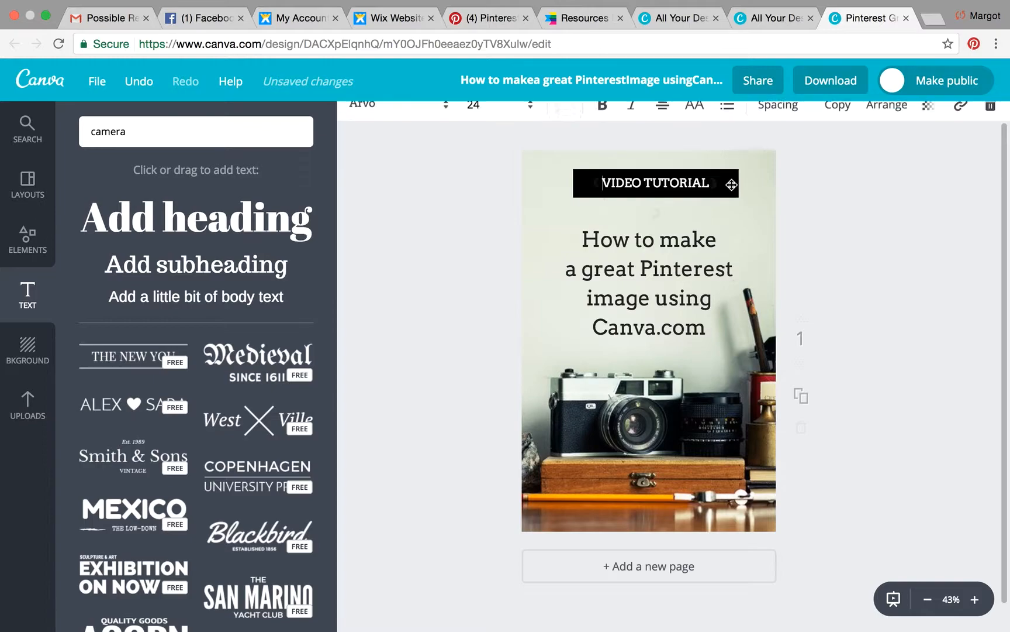
left_click(730, 185, "shift")
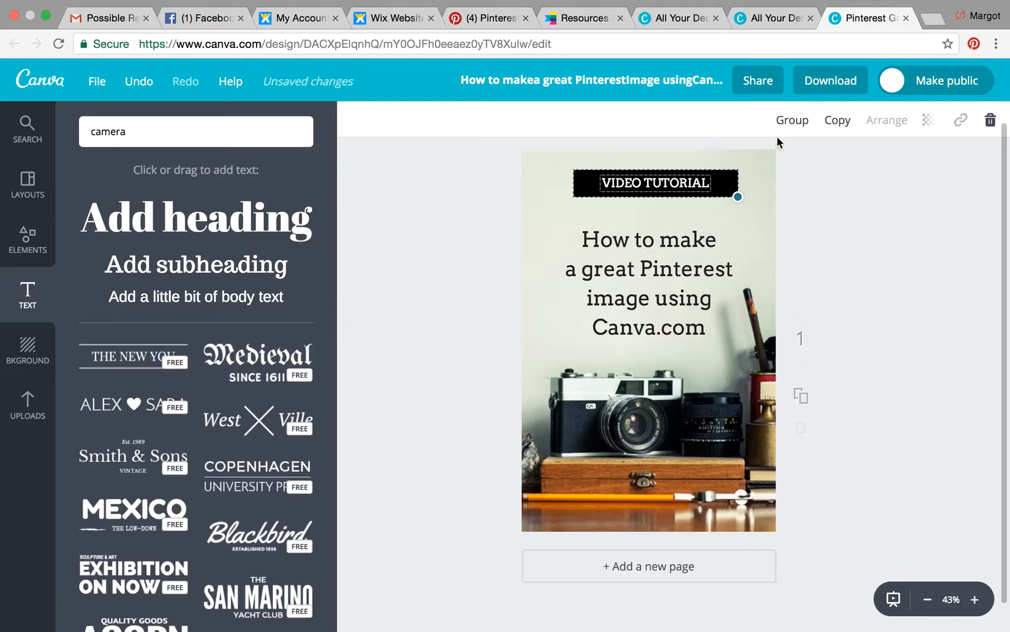
left_click(791, 121)
left_click_drag(678, 185, 670, 199)
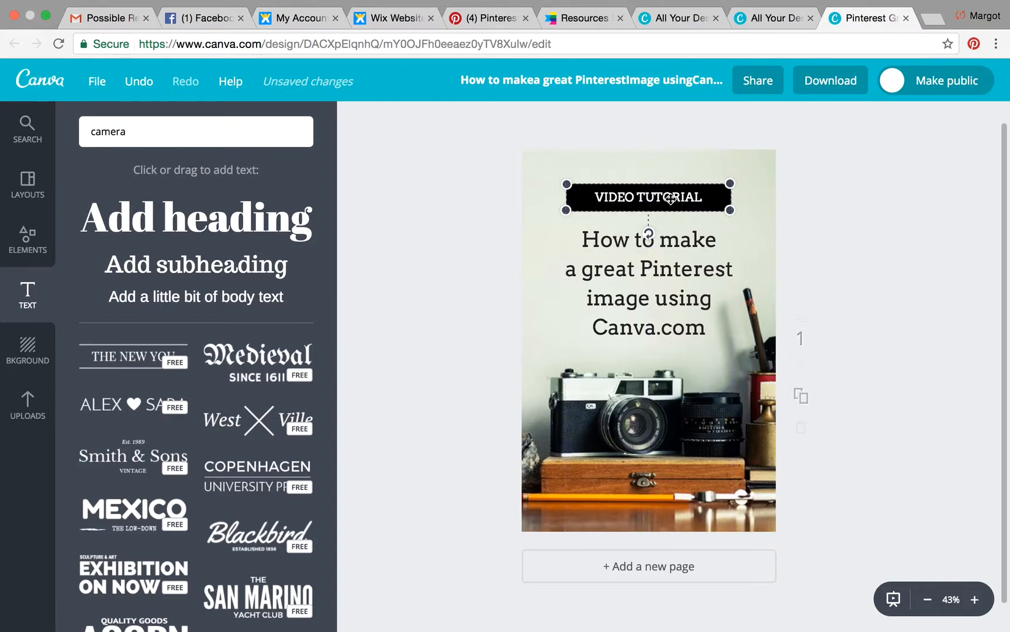
left_click(835, 255)
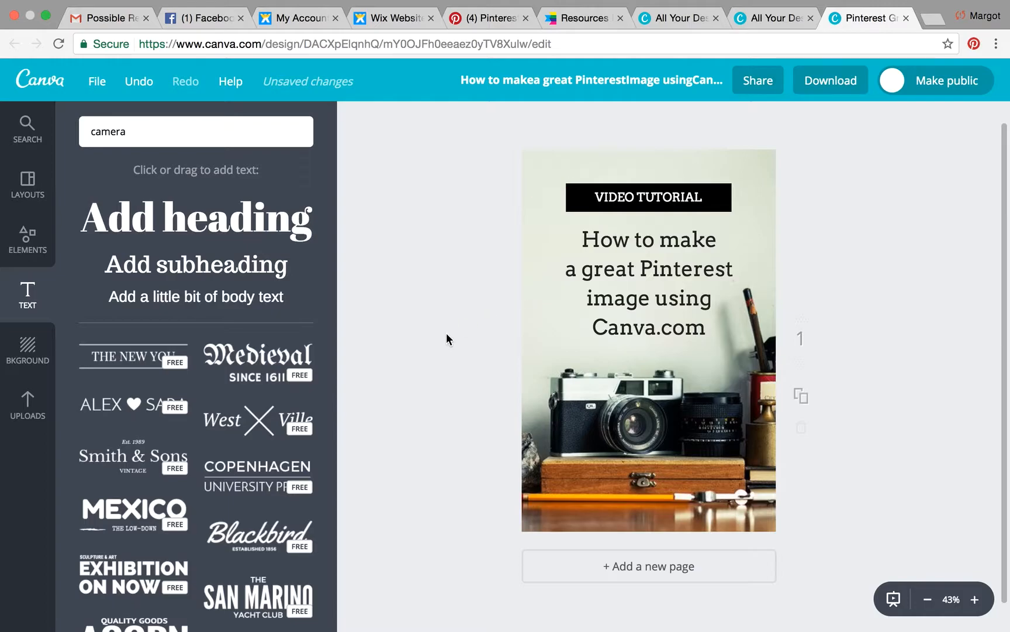
Step: Add the uploaded multicoloured ribbon logo, shrunk and rotated 90° so it points up, in the lower right corner of the design
left_click(29, 417)
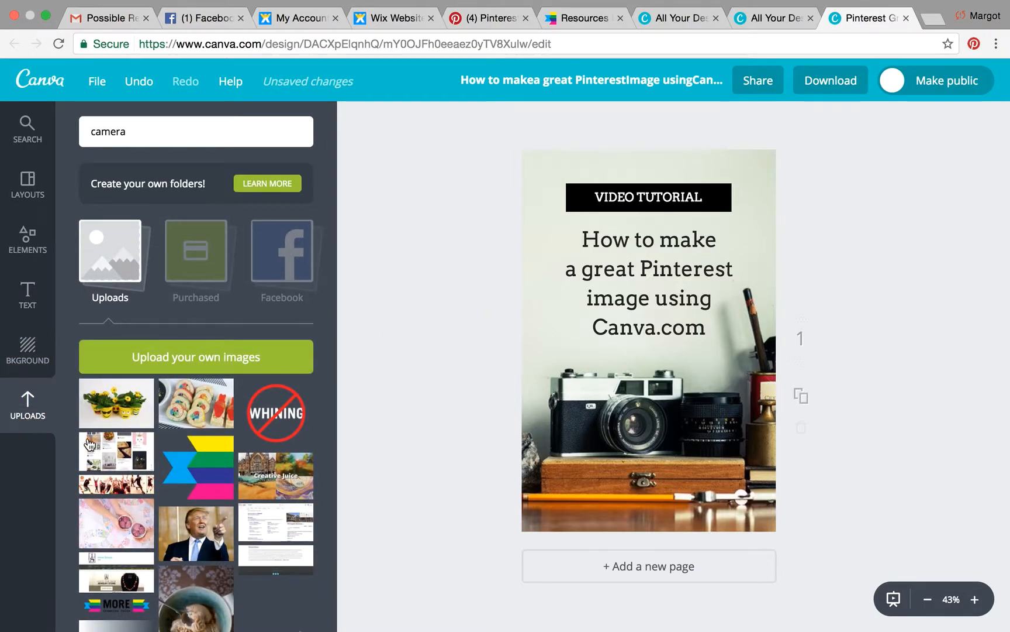
left_click(207, 477)
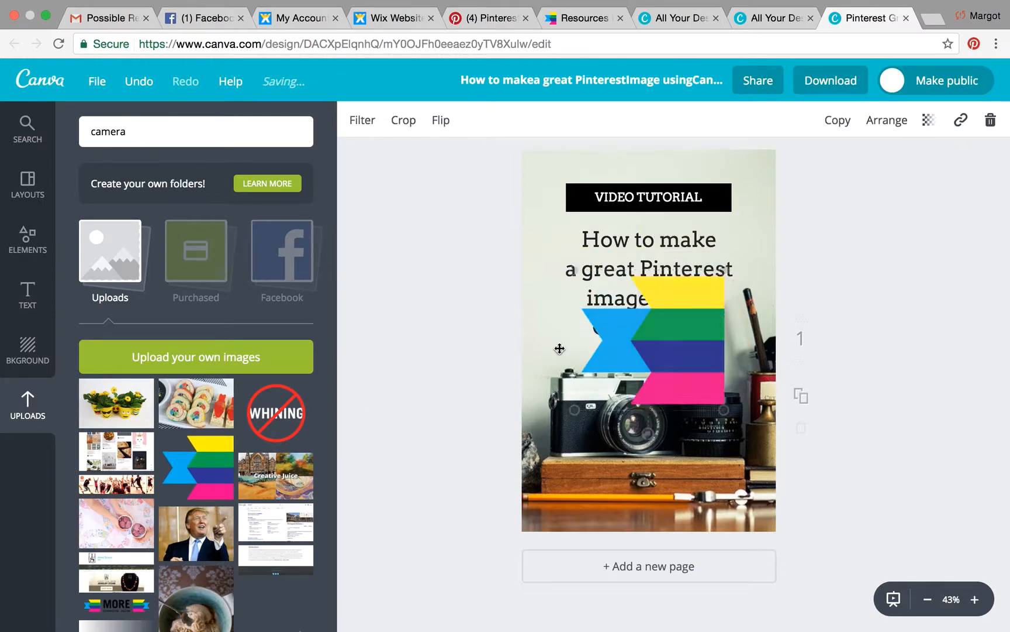
left_click_drag(574, 409, 637, 292)
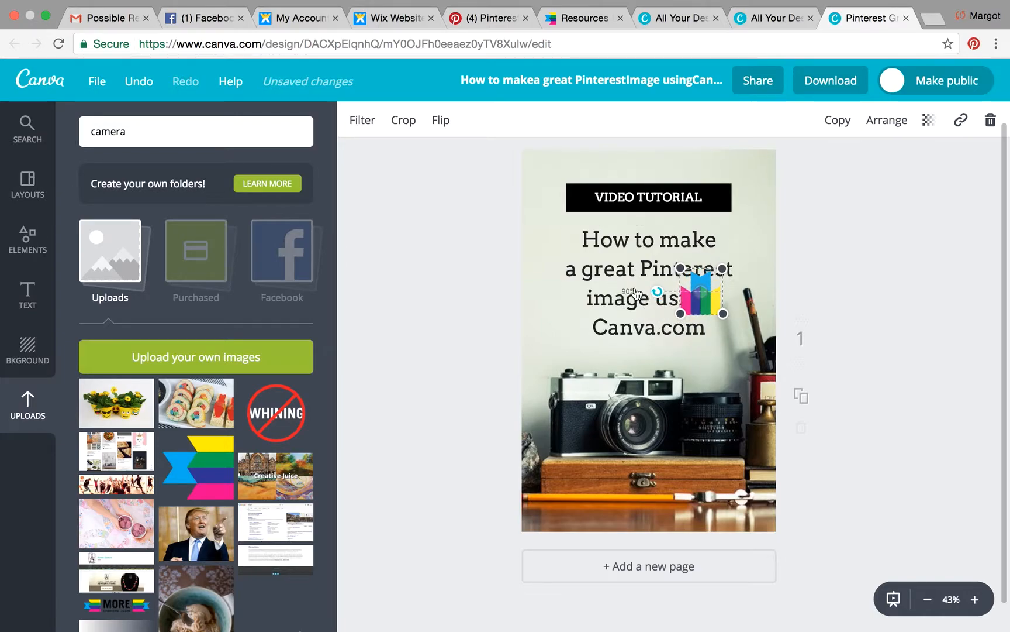
left_click_drag(728, 267, 735, 513)
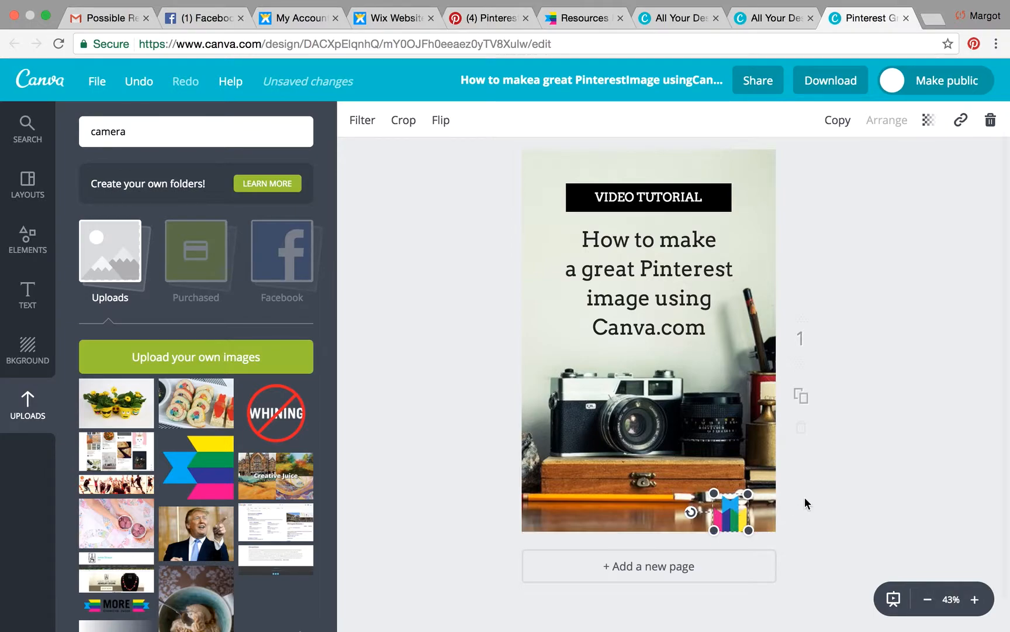
left_click(844, 501)
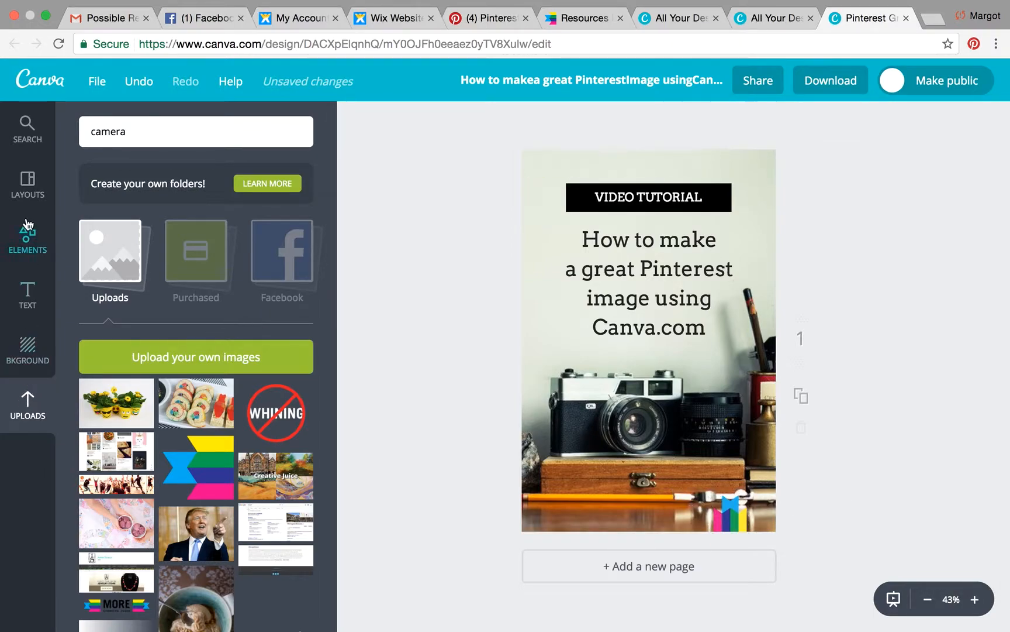
left_click(34, 291)
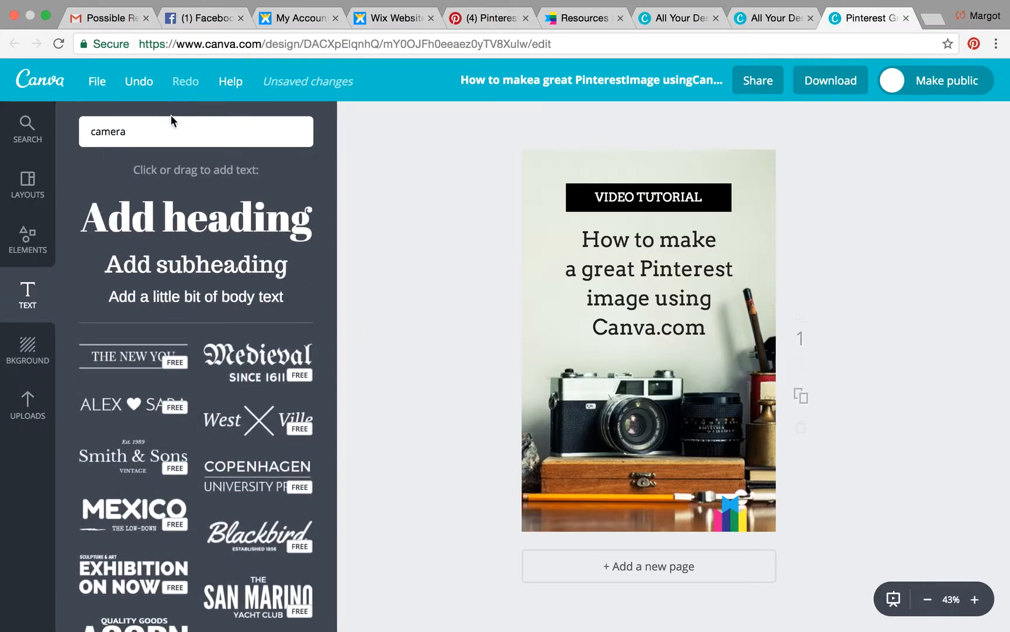
left_click(202, 298)
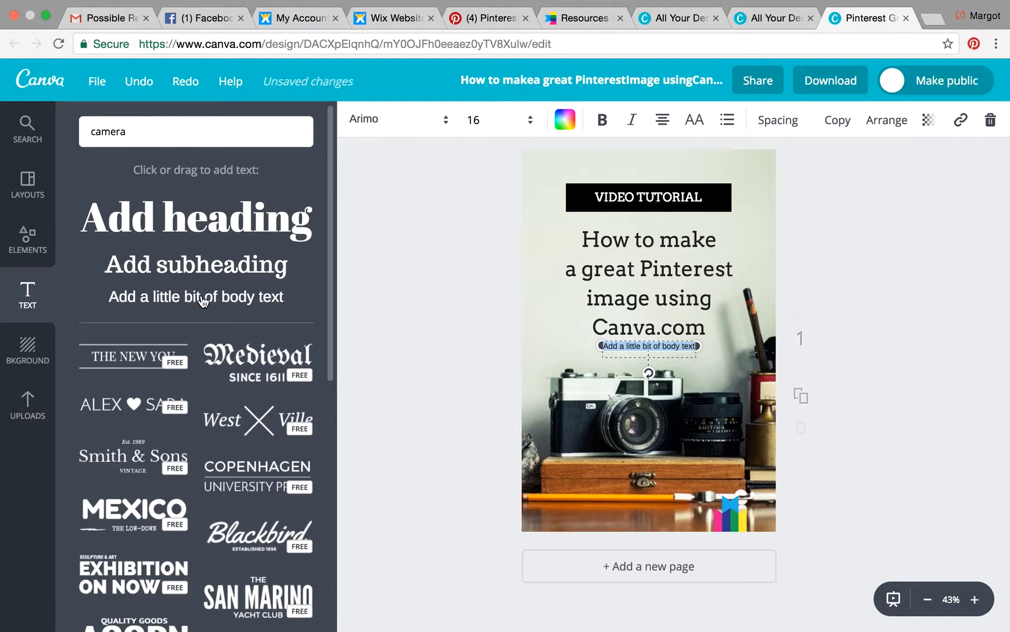
type("www.morecreativejuice")
type("m")
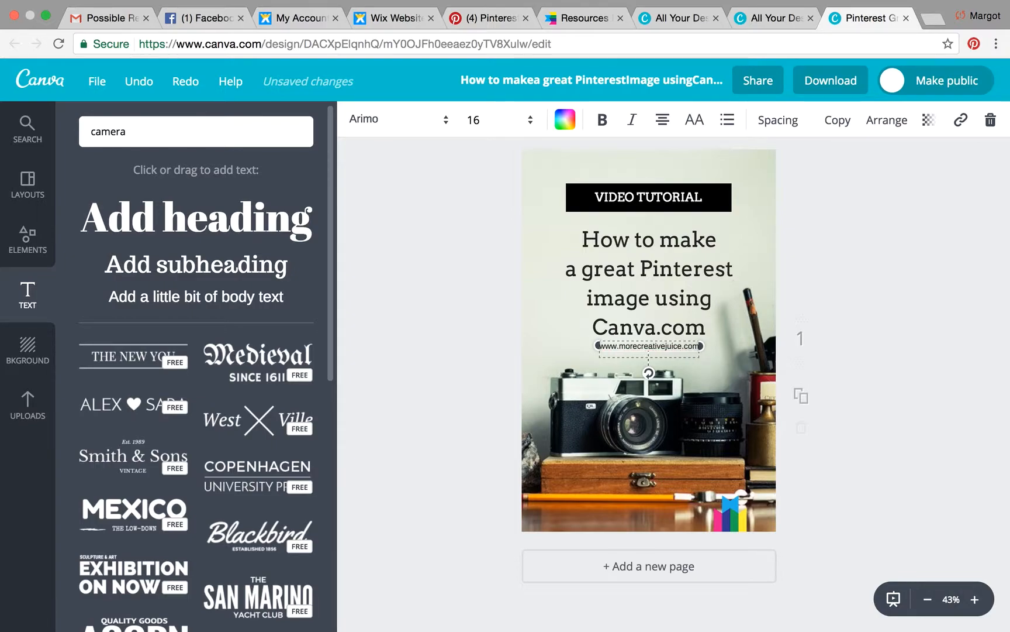
Step: Set the font of the web address text to Roboto Condensed
left_click(447, 124)
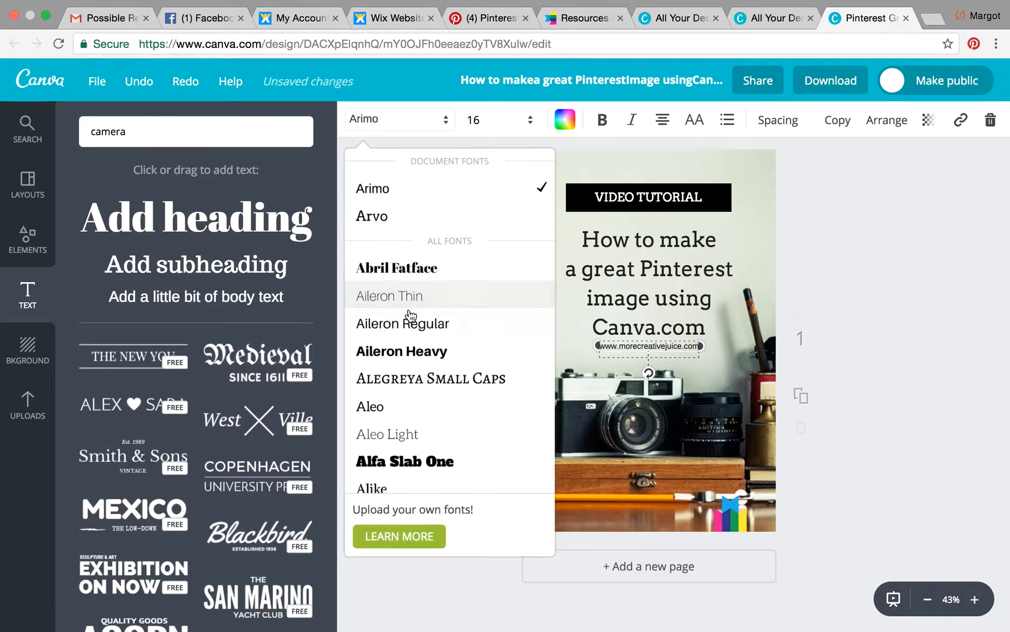
scroll(411, 316, "down", 5)
scroll(411, 315, "down", 20)
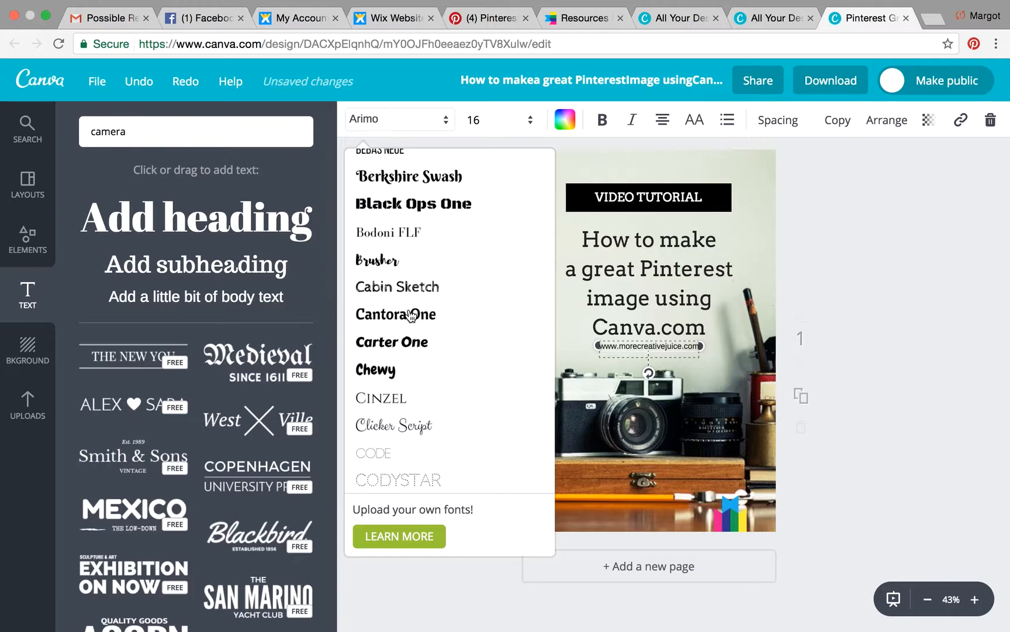
scroll(411, 316, "down", 20)
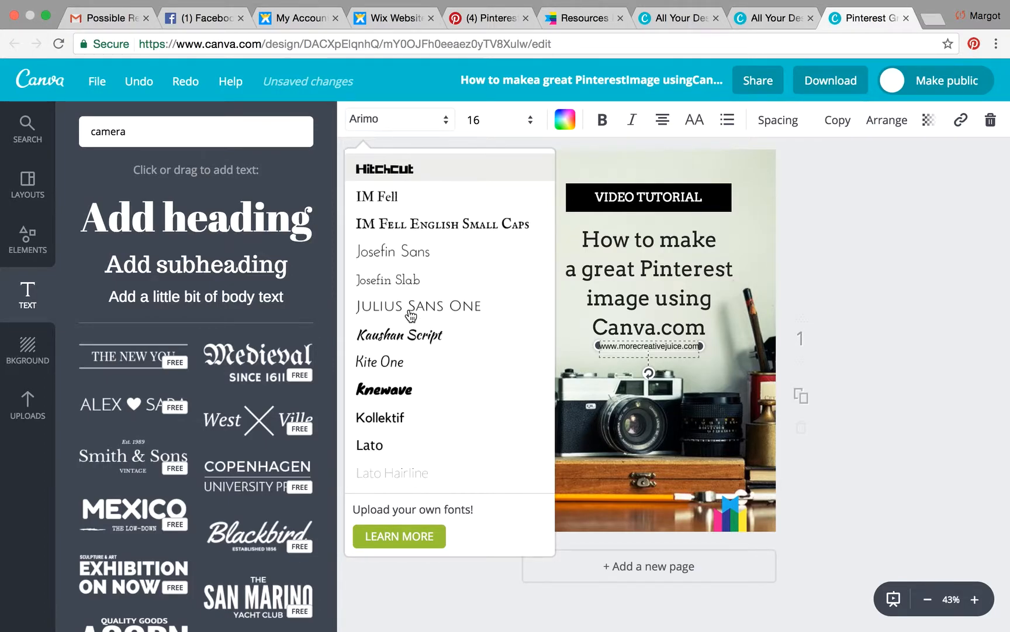
scroll(411, 316, "down", 20)
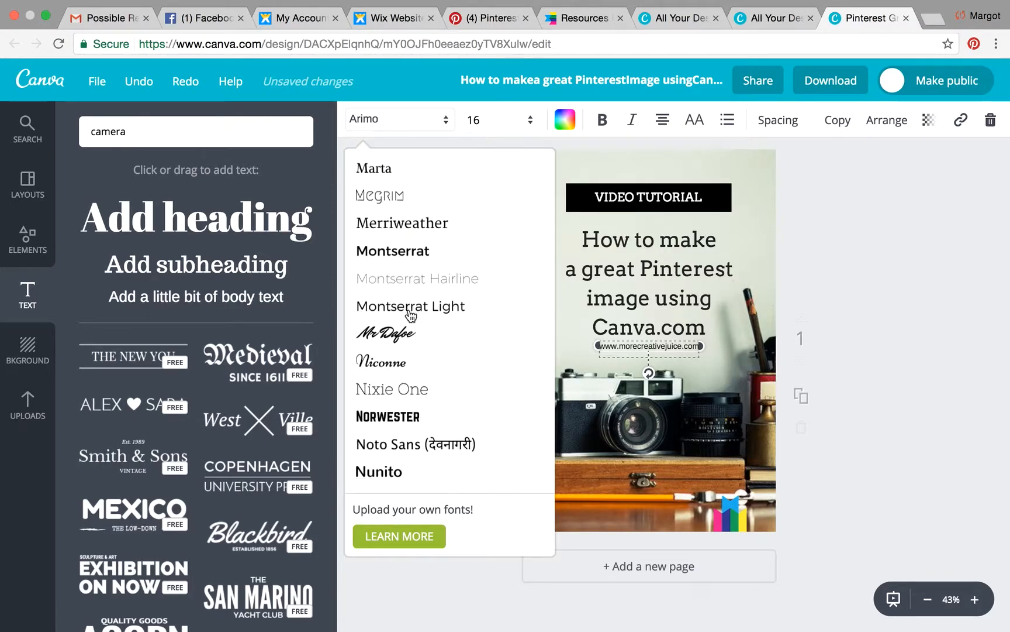
scroll(411, 315, "down", 12)
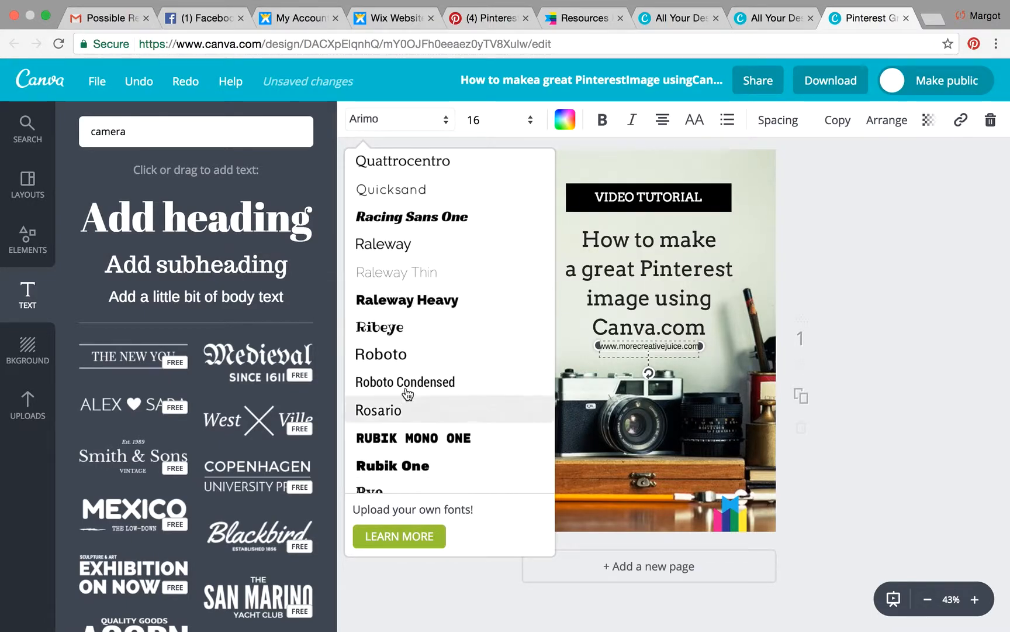
left_click(408, 384)
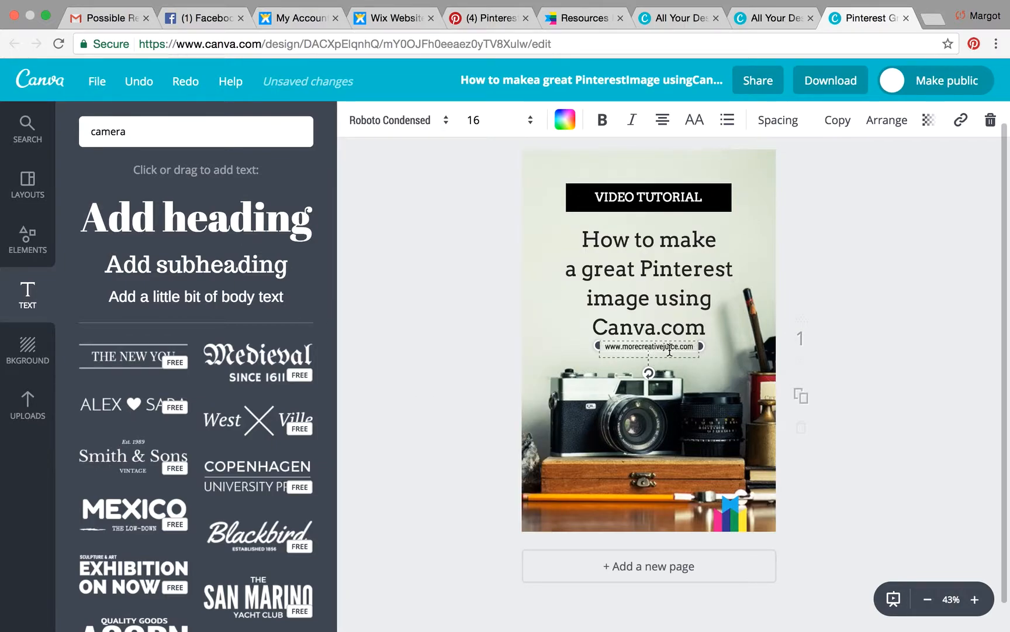
Step: Move the web address to the bottom centre of the design and shift the logo slightly further right, away from the text
left_click(842, 345)
left_click_drag(679, 351, 683, 523)
left_click(915, 413)
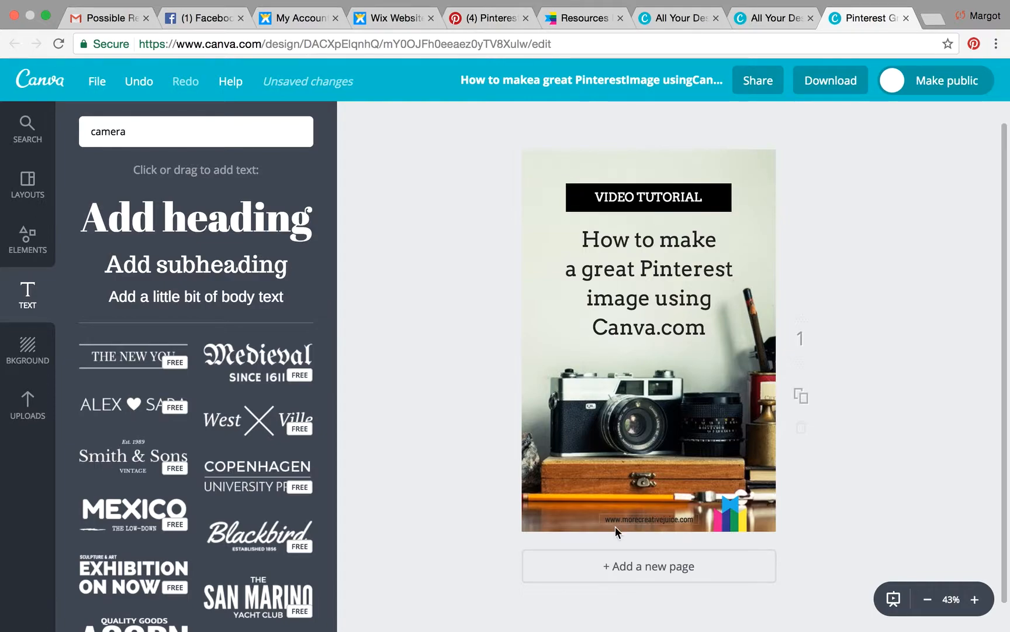
left_click_drag(731, 515, 740, 515)
left_click(927, 462)
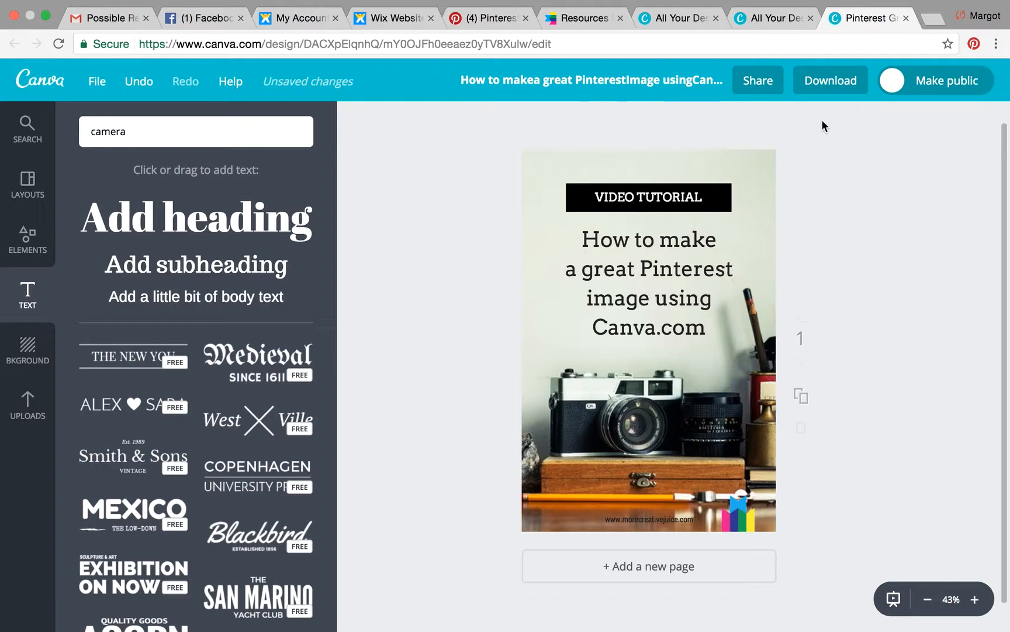
Step: Download the design as a PNG and open the downloaded image file
left_click(833, 85)
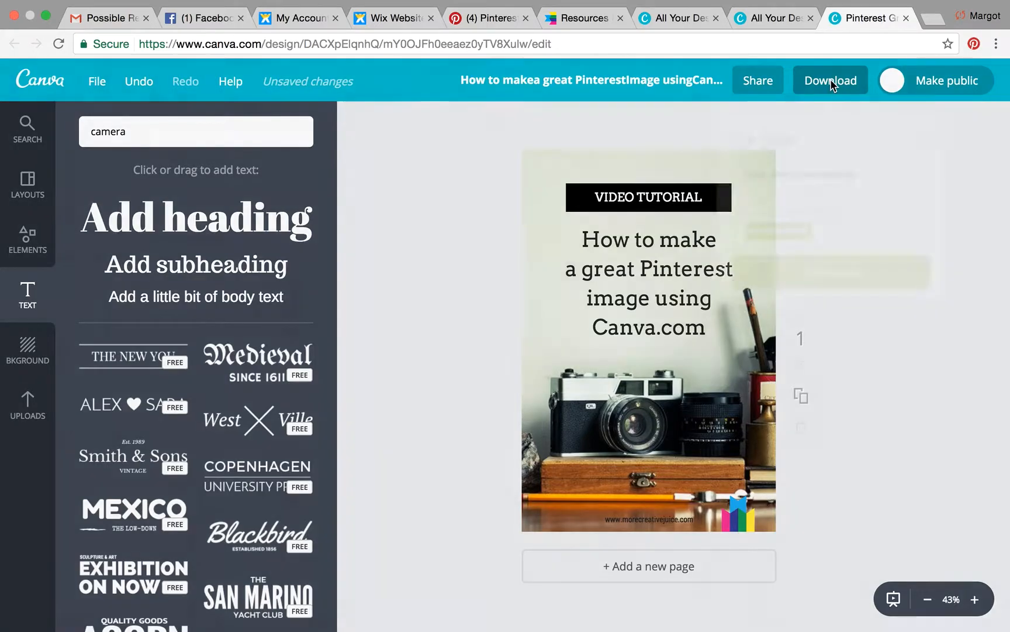
left_click(918, 166)
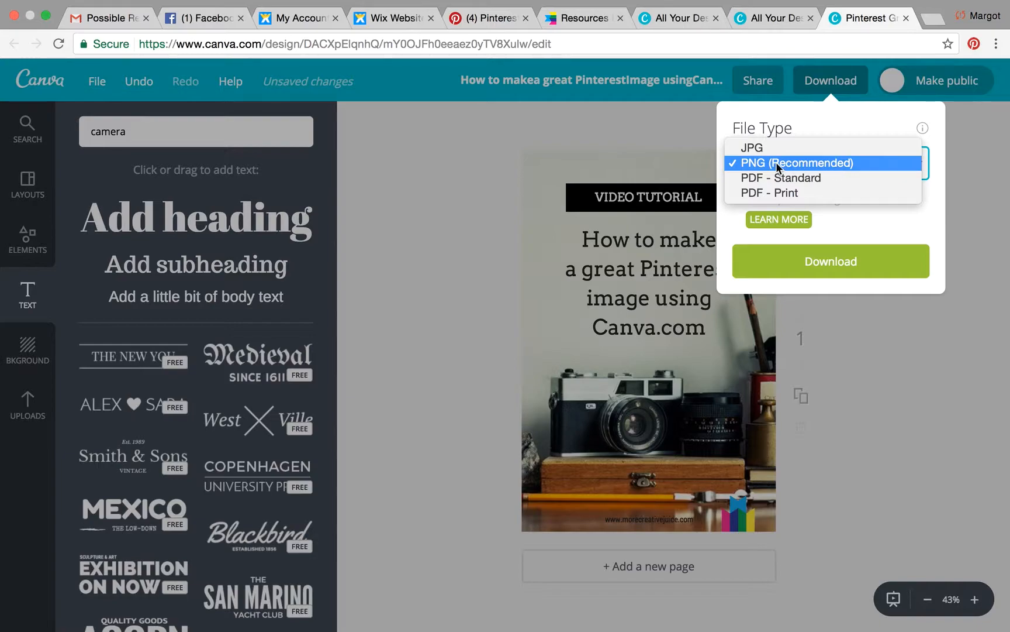
left_click(796, 162)
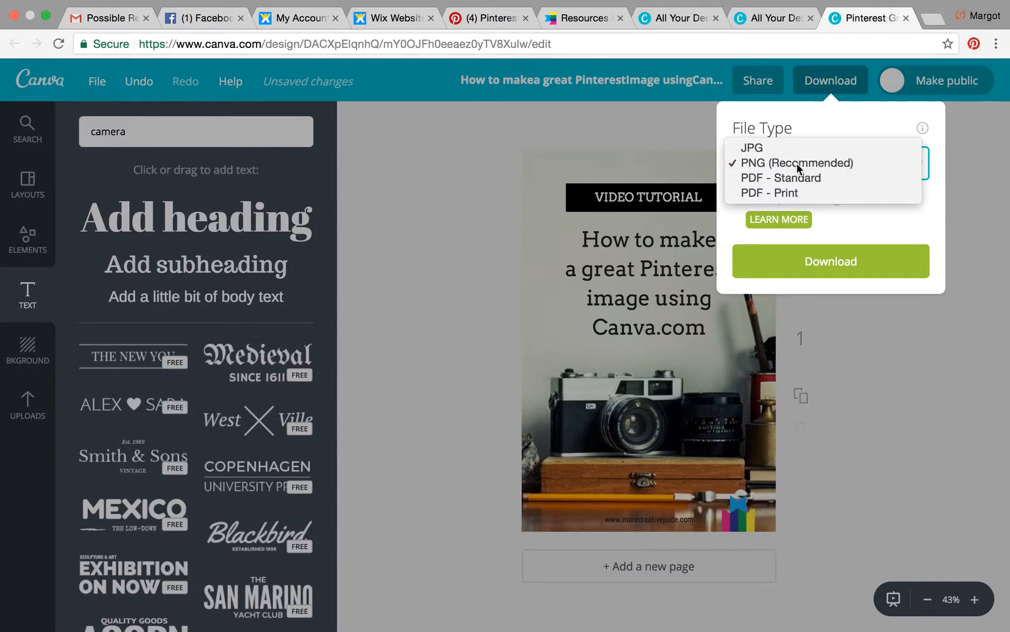
left_click(841, 262)
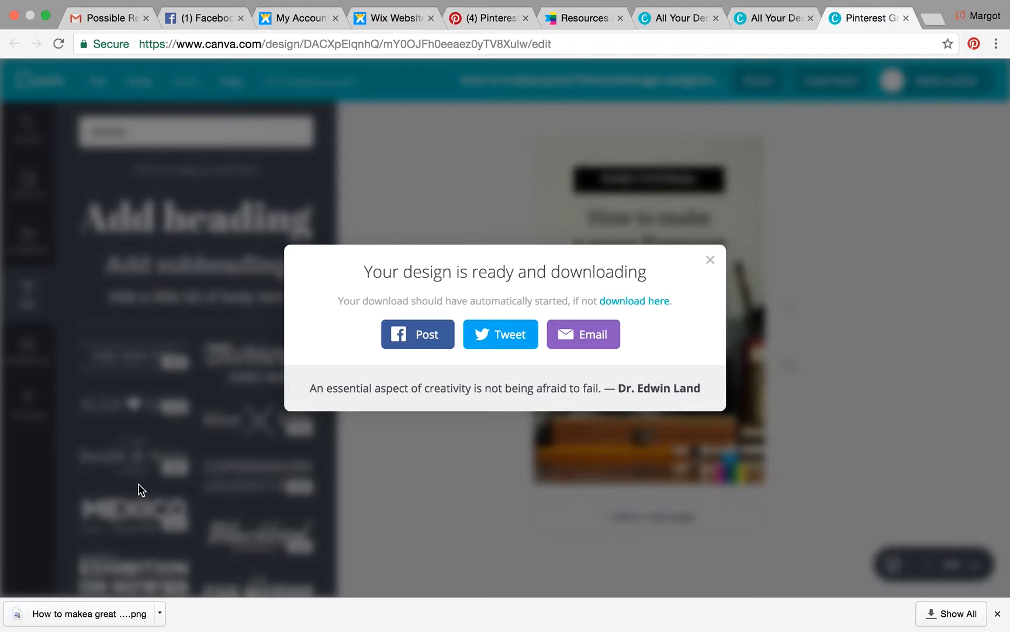
left_click(710, 260)
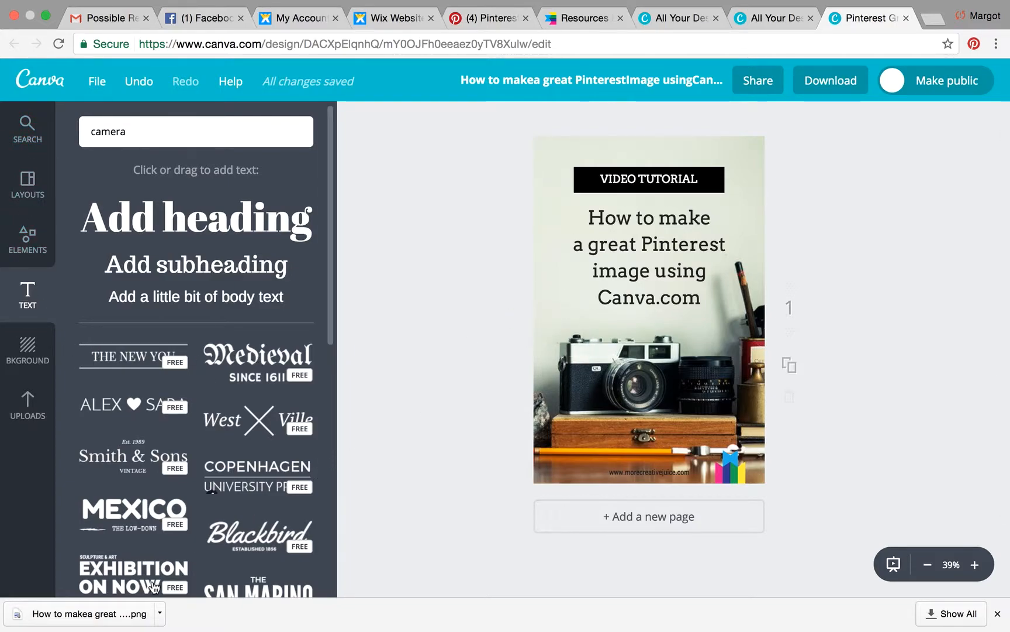
left_click(105, 614)
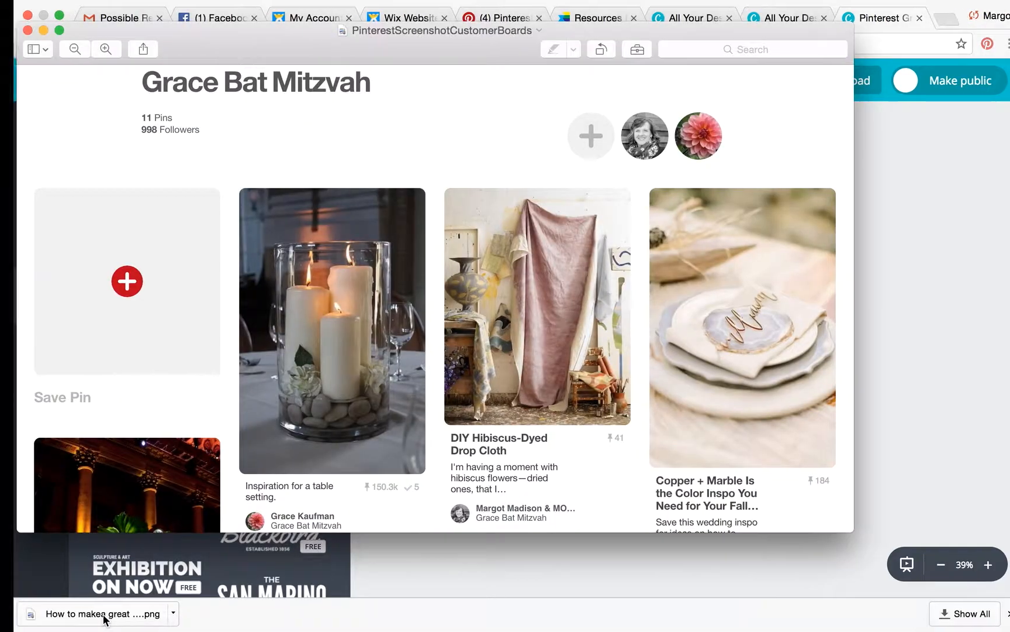